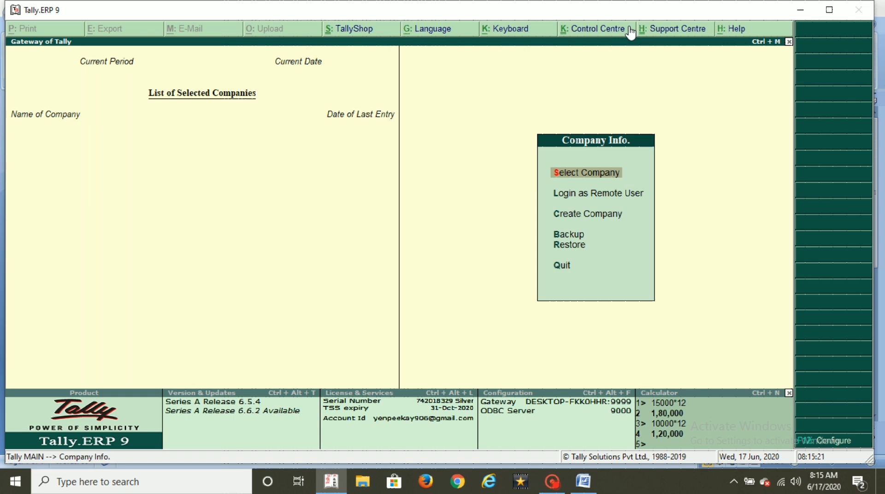
- Open the company Mohsin & Co, and check the Capital Account item list in the Word document before returning to Tally
key(Return)
key(Return)
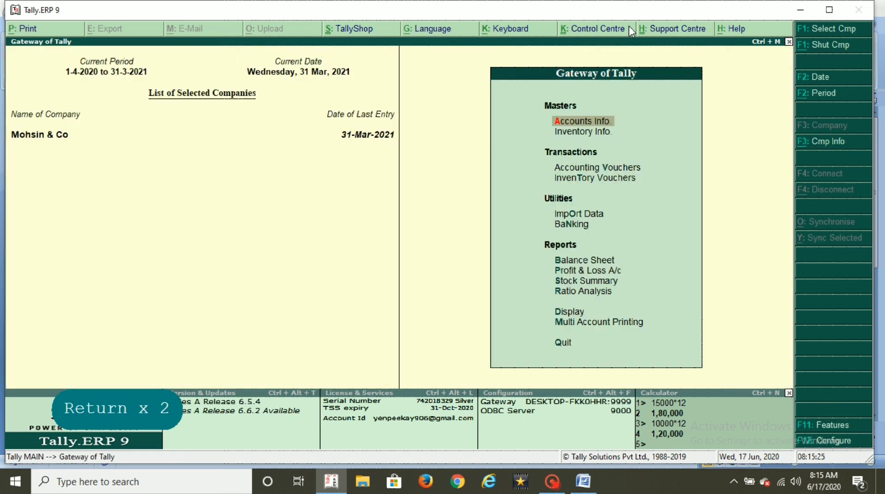
click(584, 482)
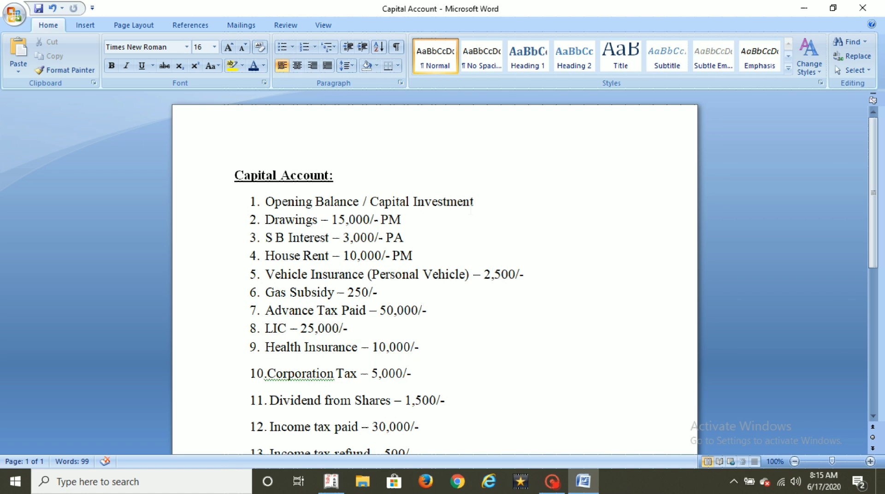
click(336, 485)
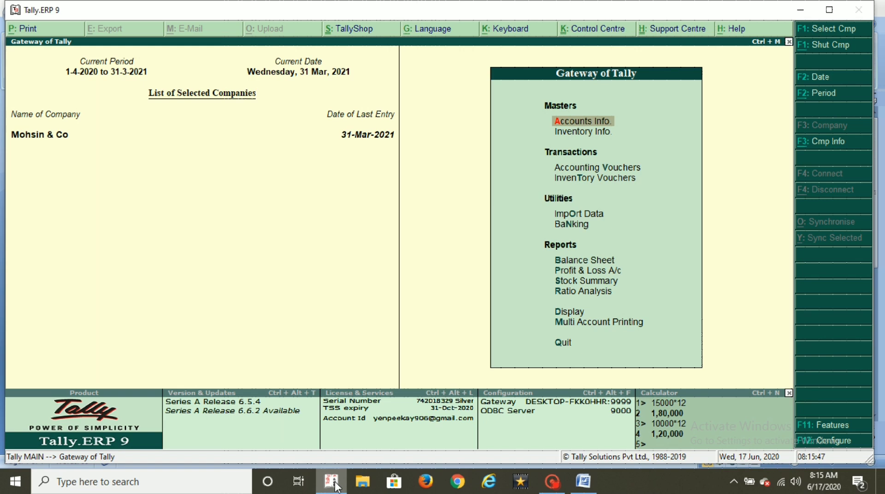
- Examine the Balance Sheet's Capital Account down to the owner's April ledger vouchers, and recheck the item list in Word
key(Down)
key(Down)
key(Down)
key(Down)
key(Down)
key(Down)
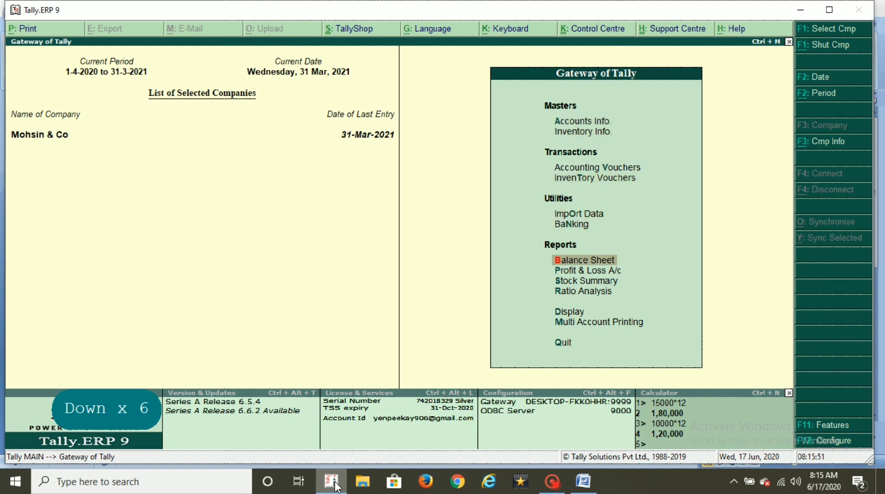
key(Return)
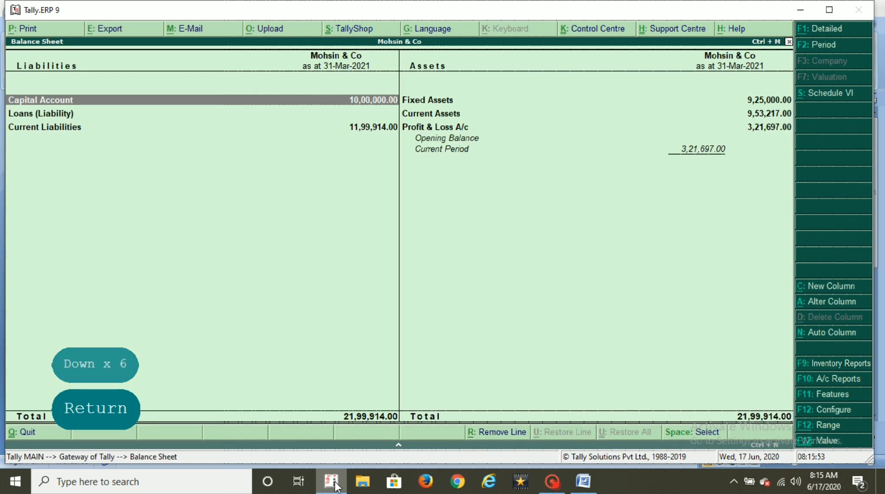
key(Return)
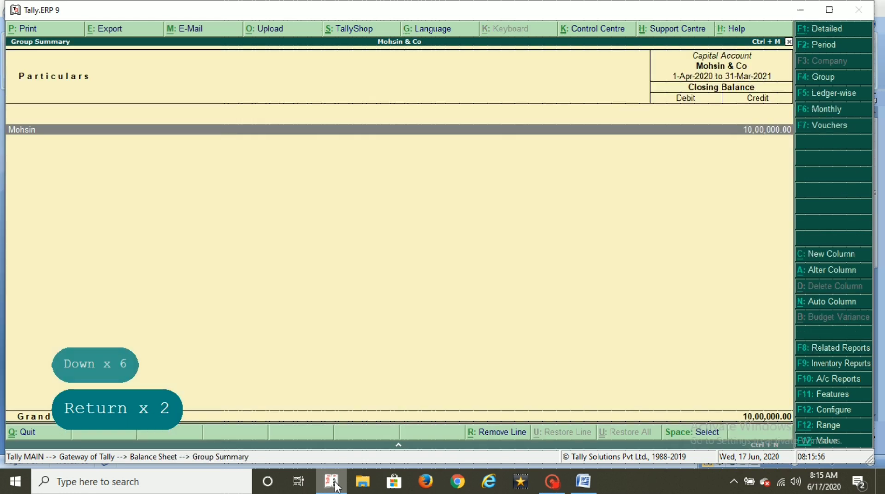
key(Return)
key(Up)
key(Up)
key(Up)
key(Up)
key(Up)
key(Up)
key(Up)
key(Up)
key(Up)
key(Up)
key(Up)
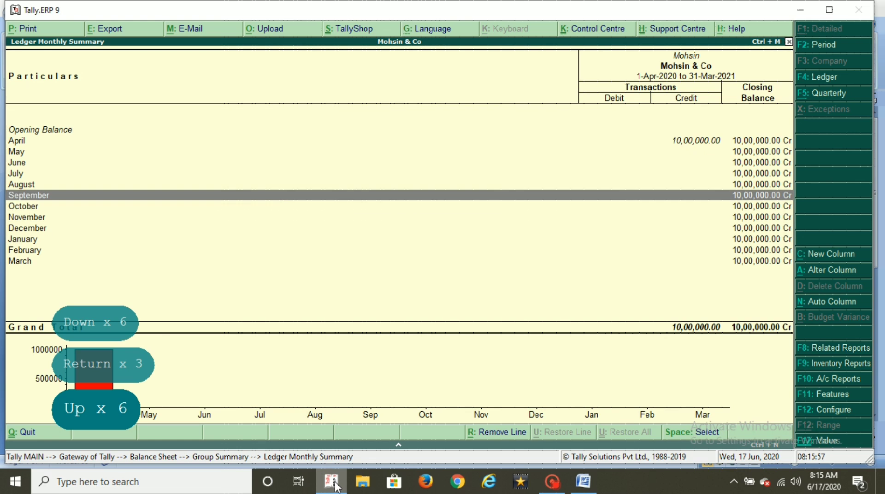
key(Return)
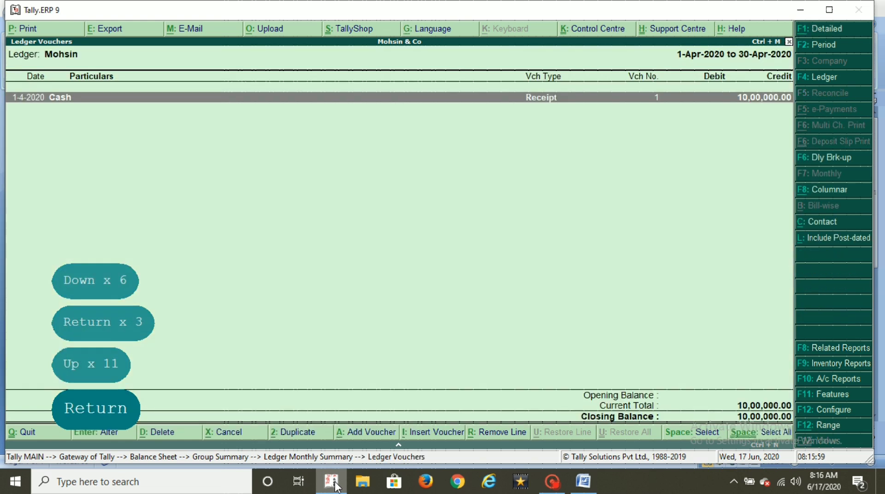
key(Escape)
key(Escape)
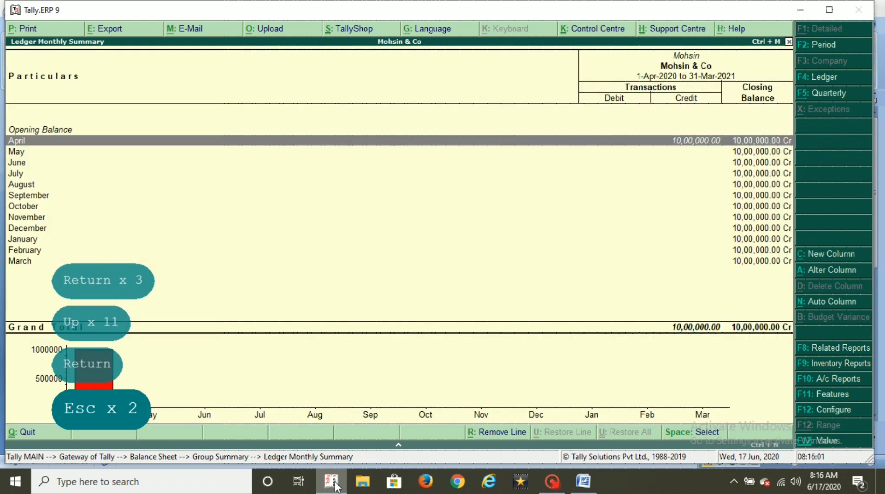
key(alt+Tab)
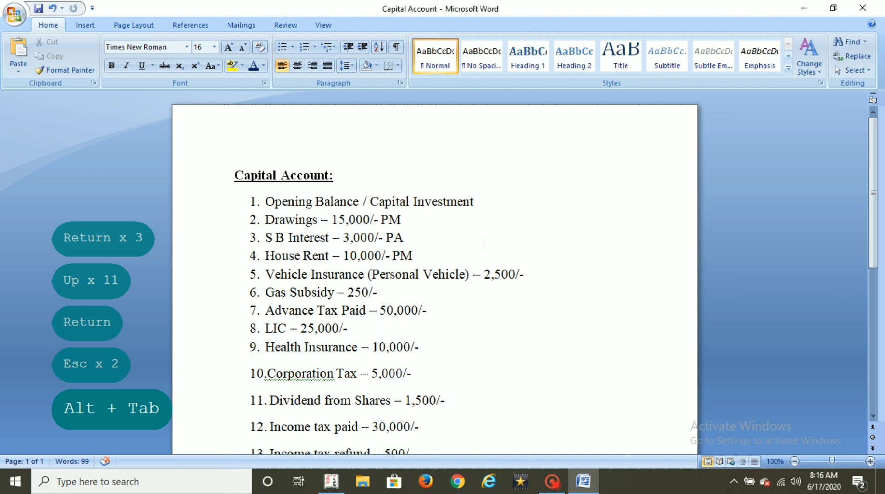
key(alt+Tab)
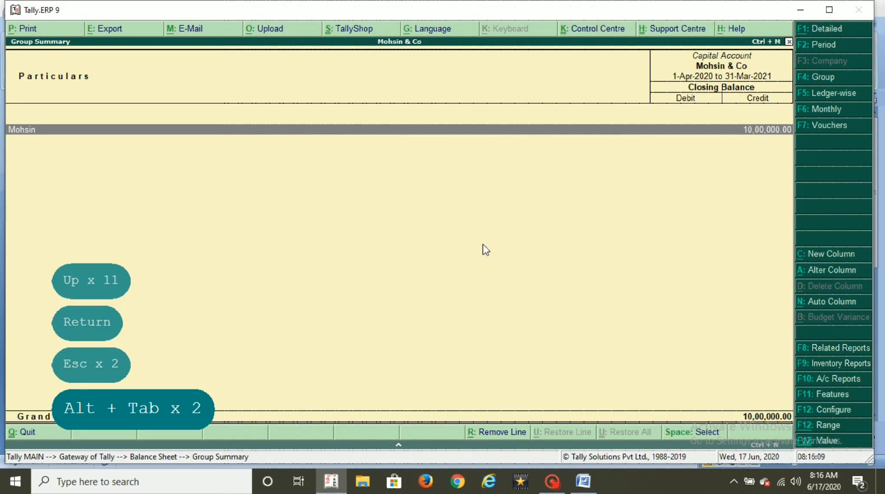
key(Escape)
key(Escape)
- Start a payment accounting voucher dated 31-Mar-2021 with Cash as the account
key(Up)
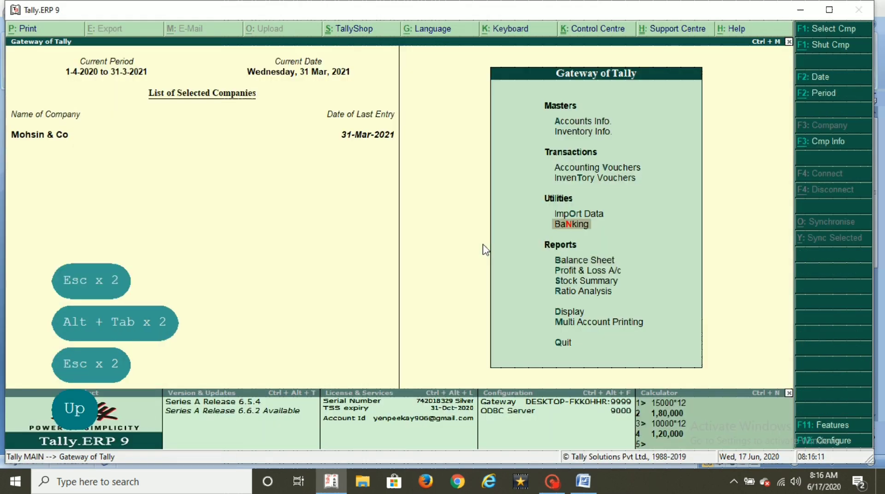
key(Up)
key(Up)
key(Up)
key(Return)
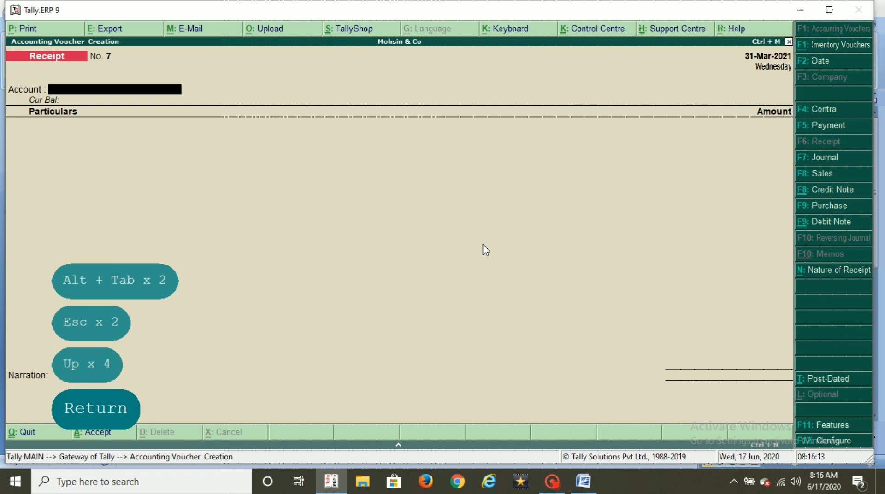
key(F2)
text(31.3)
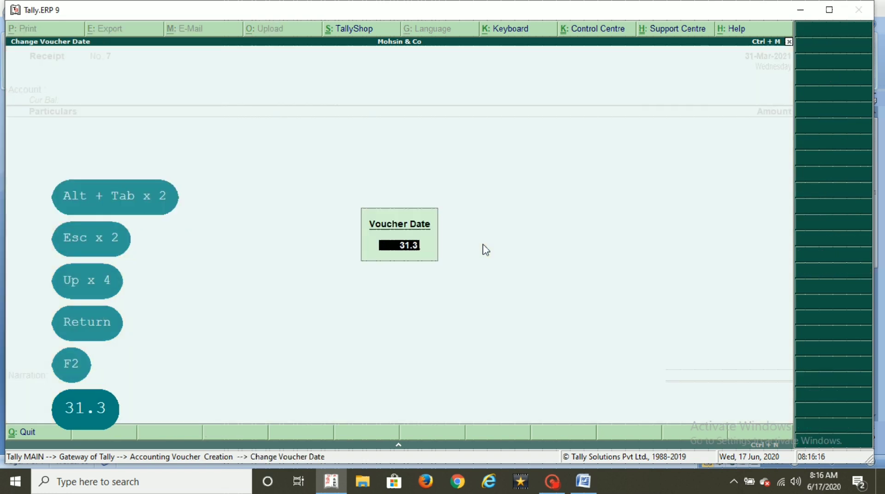
key(Return)
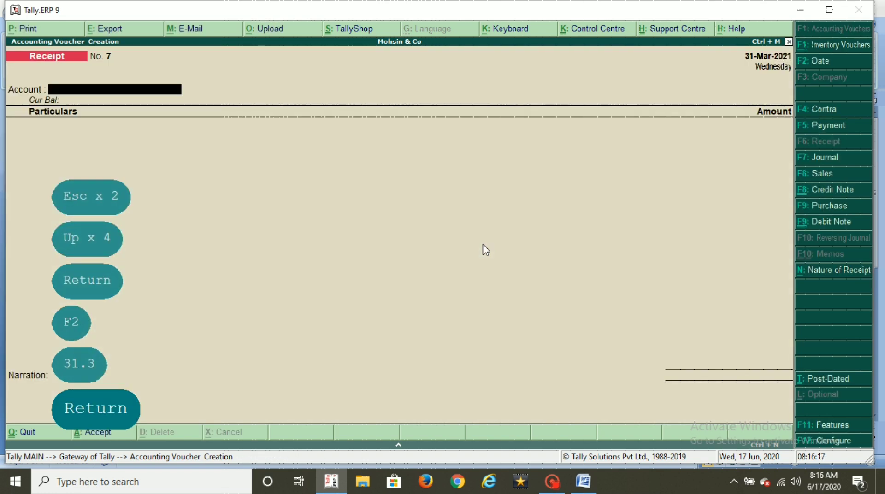
key(F5)
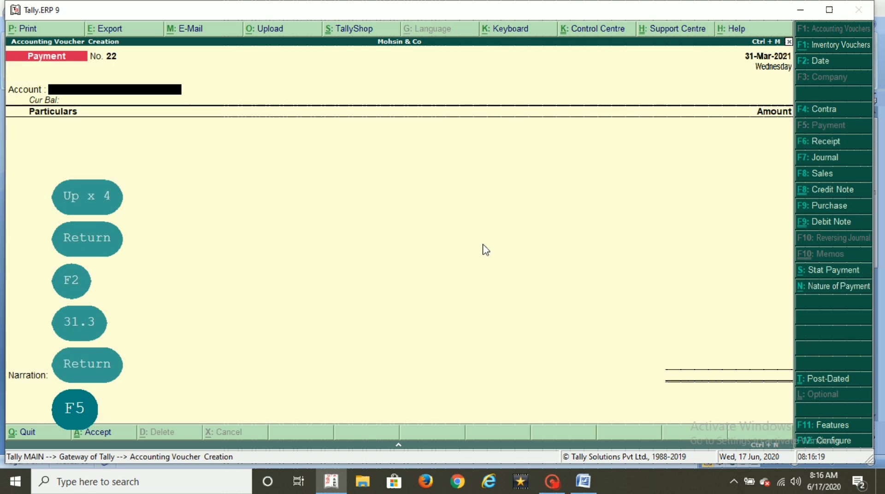
text(cash)
key(Return)
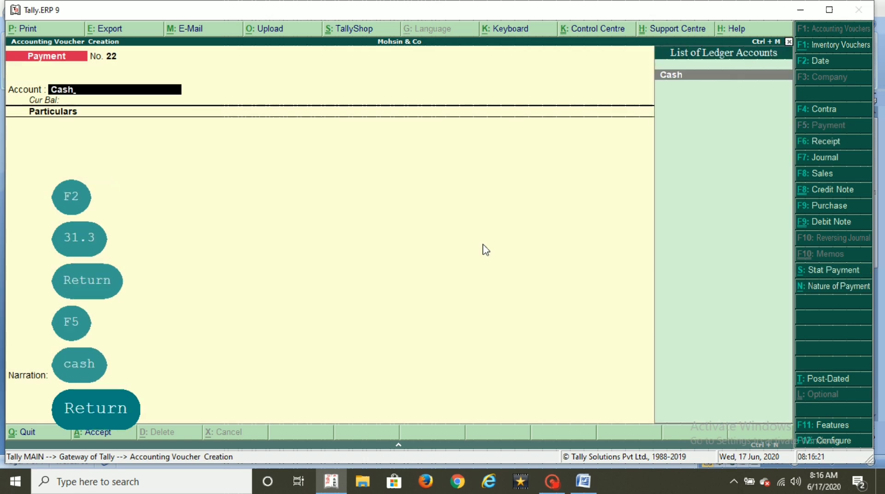
- Create a Drawings ledger under Capital Account from within the payment voucher, keeping the default mailing and tax details
key(alt+c)
text(drawi)
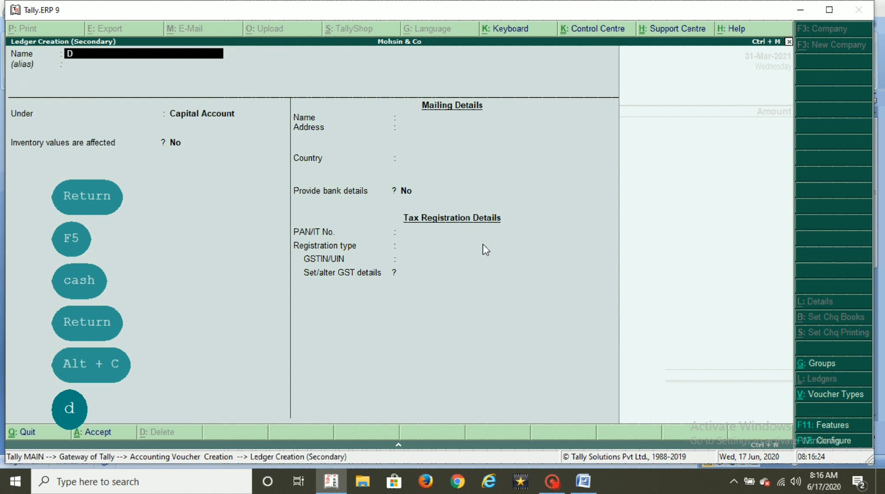
text(ngs)
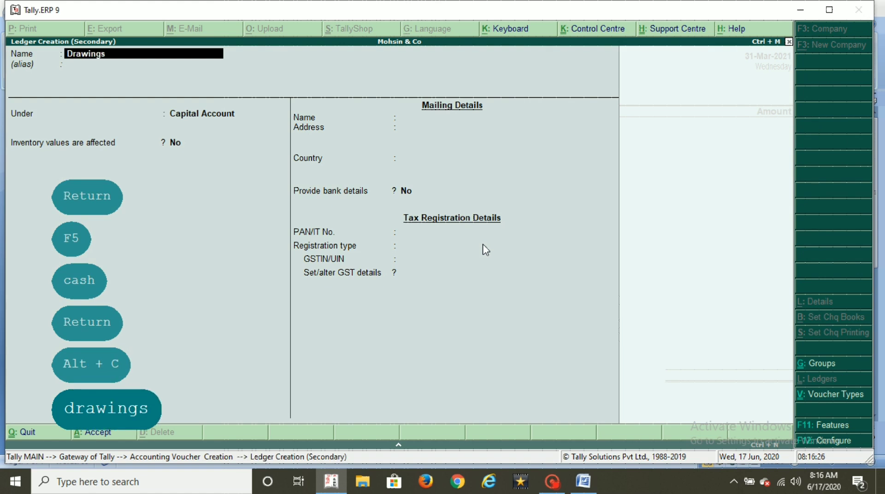
key(Return)
key(Return)
key(Return)
key(Return)
key(Return)
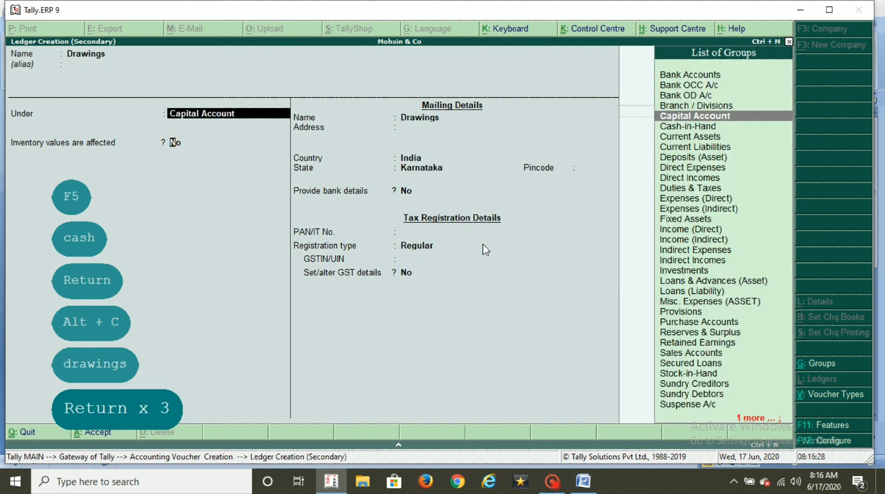
key(Return)
key(Return)
key(Return)
key(Return)
key(Return)
key(Return)
key(Return)
key(Return)
key(Return)
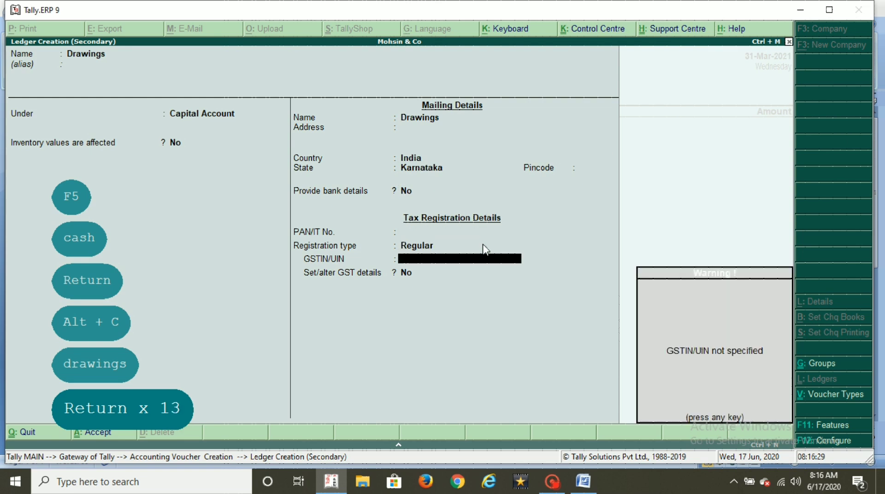
key(Return)
key(Return)
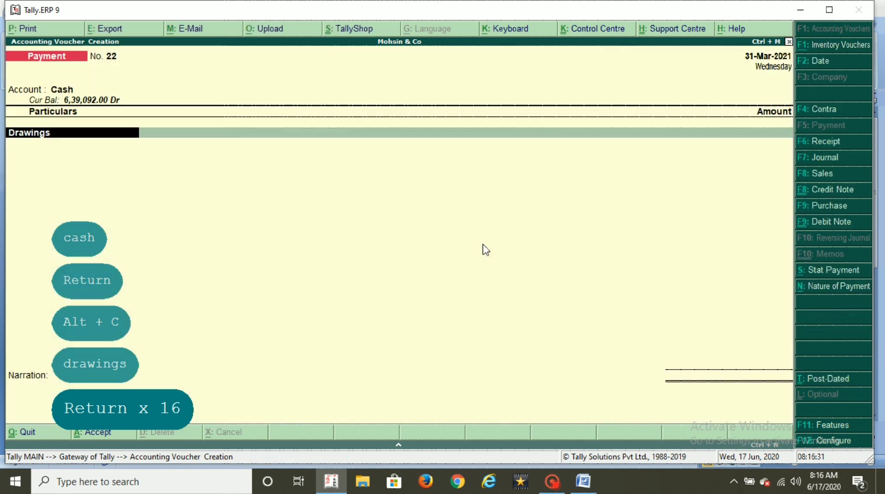
- Calculate the Drawings amount as 15000*12, checking the monthly figure in Word, and accept the payment voucher without a narration
key(alt+c)
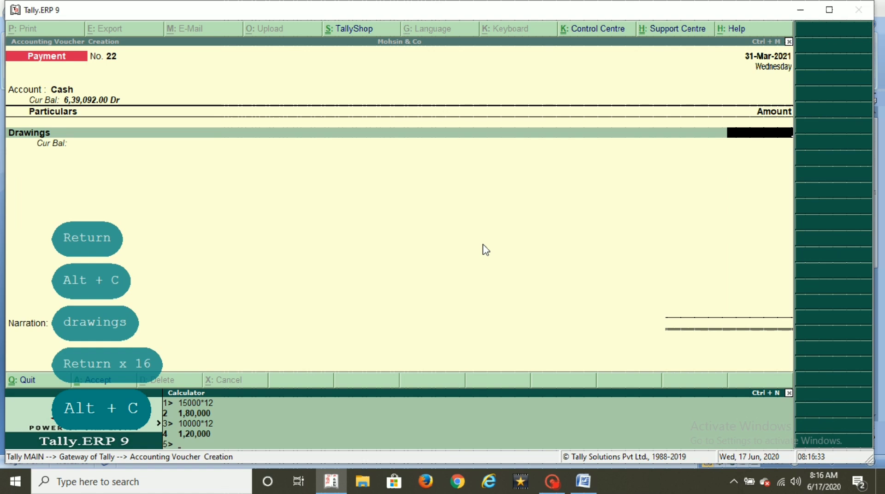
key(alt+Tab)
key(alt+Tab)
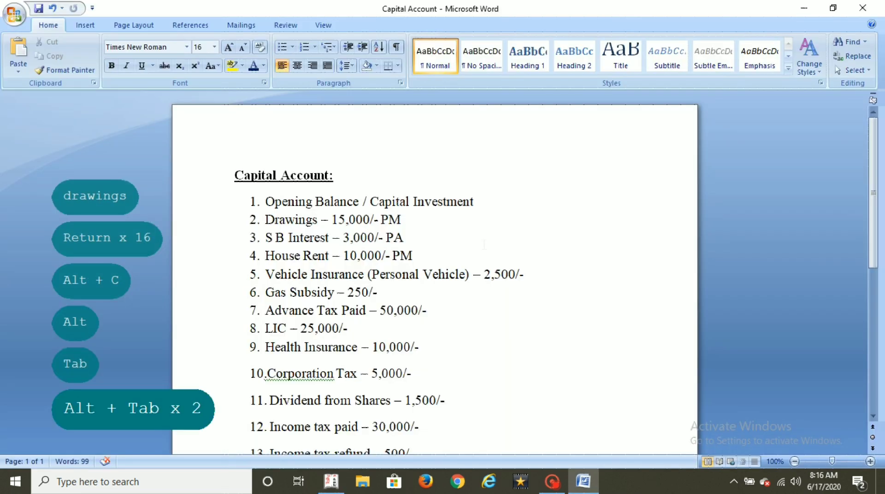
text(150)
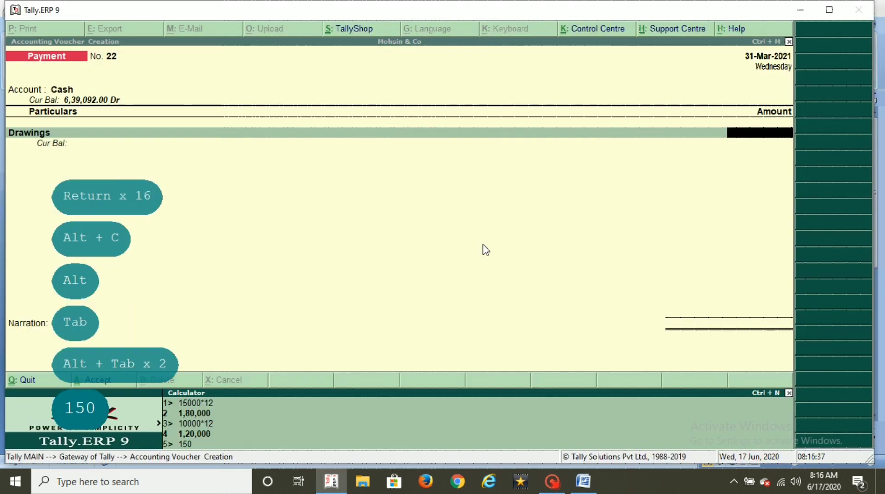
text(00*12)
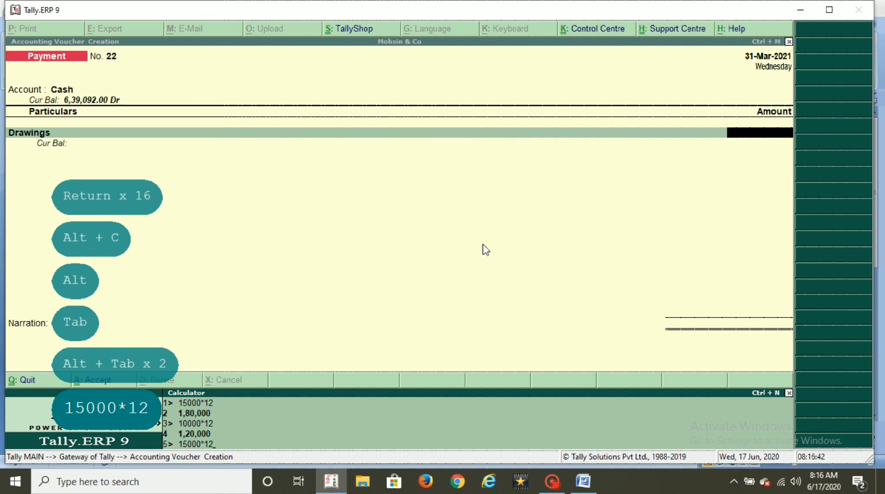
key(Return)
key(Return)
key(Return)
key(Return)
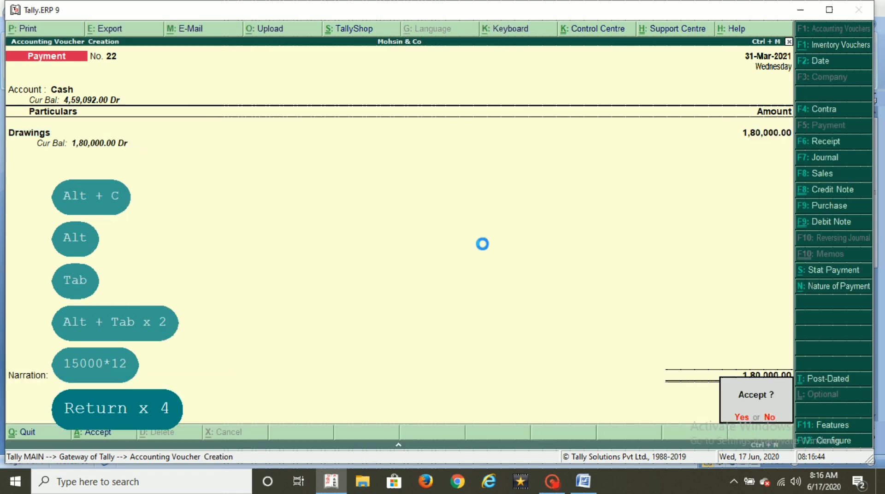
- Check the S B Interest item in the Word list, and start a receipt voucher in Tally with State Bank of India as the account
key(alt+Tab)
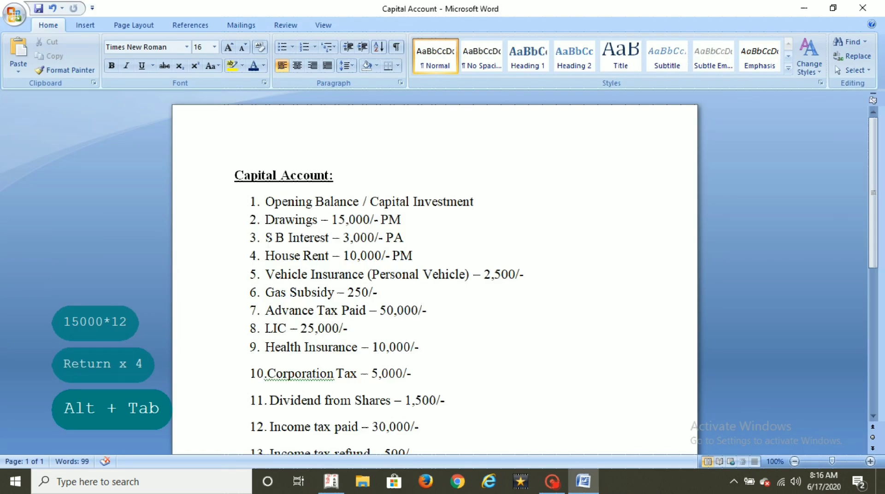
drag(265, 238, 409, 238)
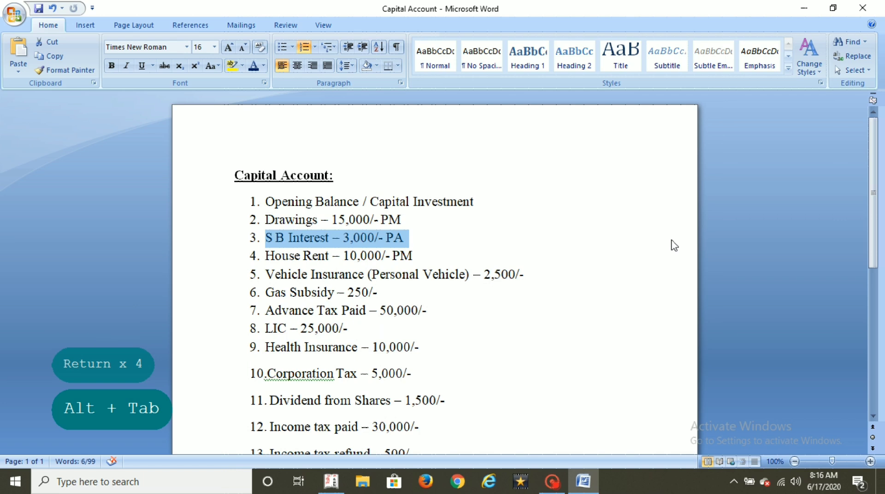
key(alt+Tab)
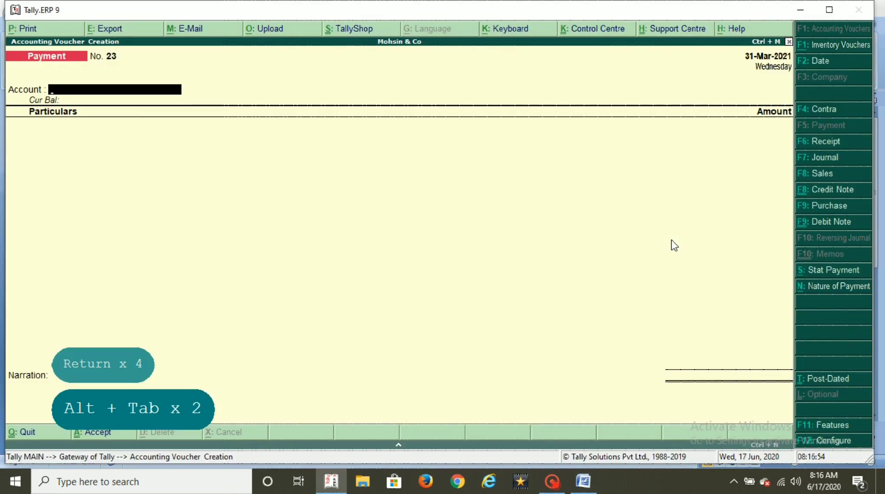
key(F6)
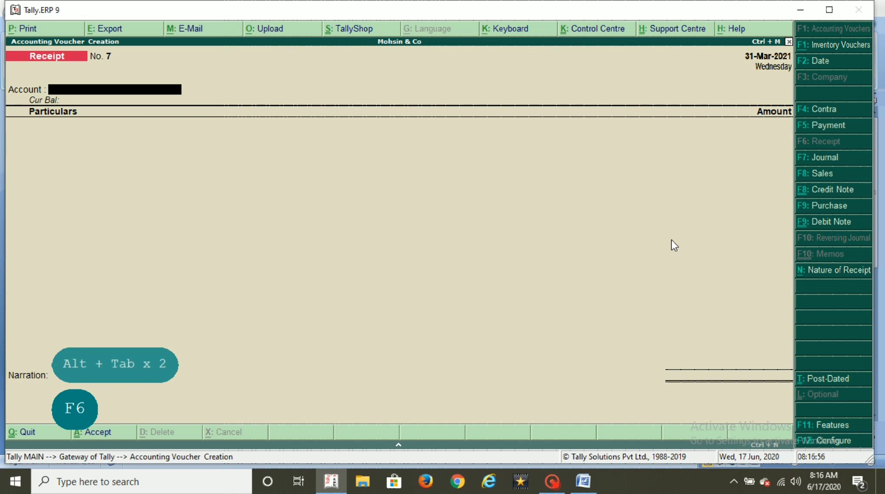
text(st)
key(Return)
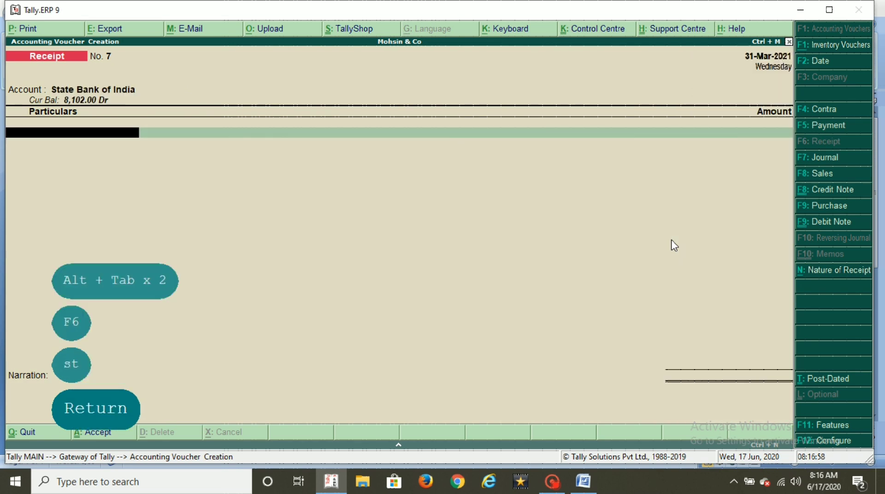
- Create an S B Interest ledger under Capital Account from within the receipt voucher, keeping the default mailing and tax details
key(alt+c)
text(S)
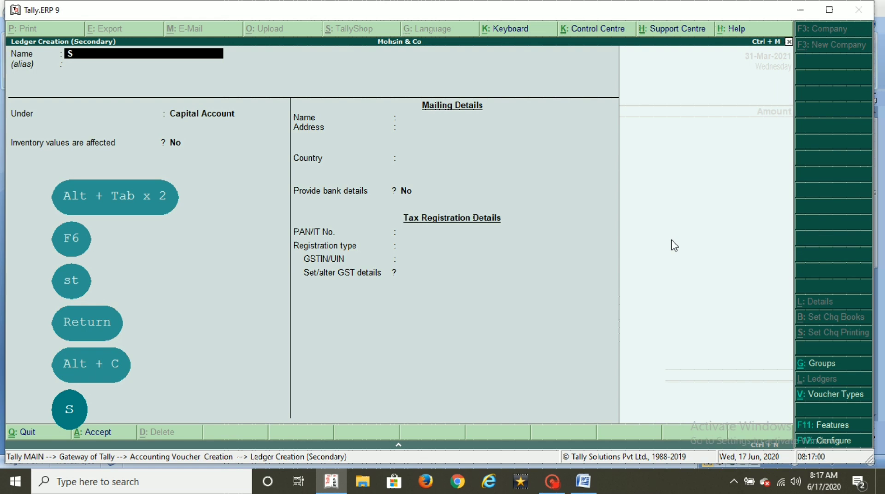
text( B Inte)
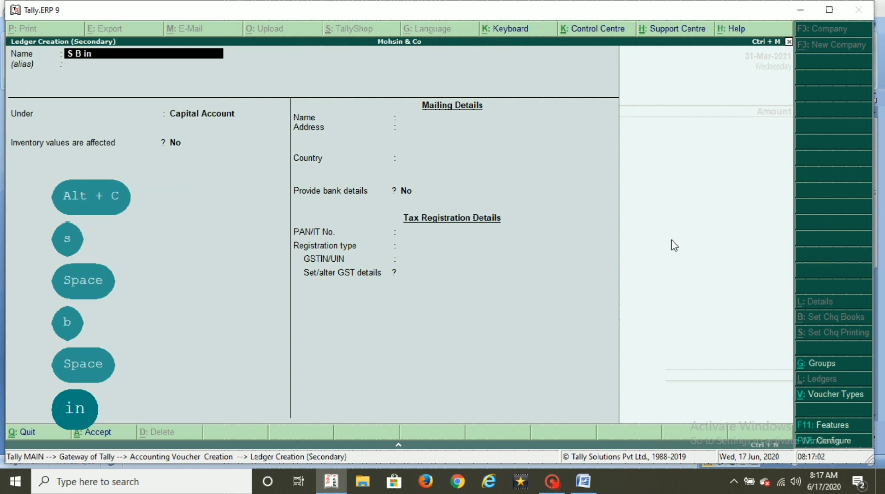
text(rest)
key(Return)
key(Return)
key(Return)
key(Return)
key(Return)
key(Return)
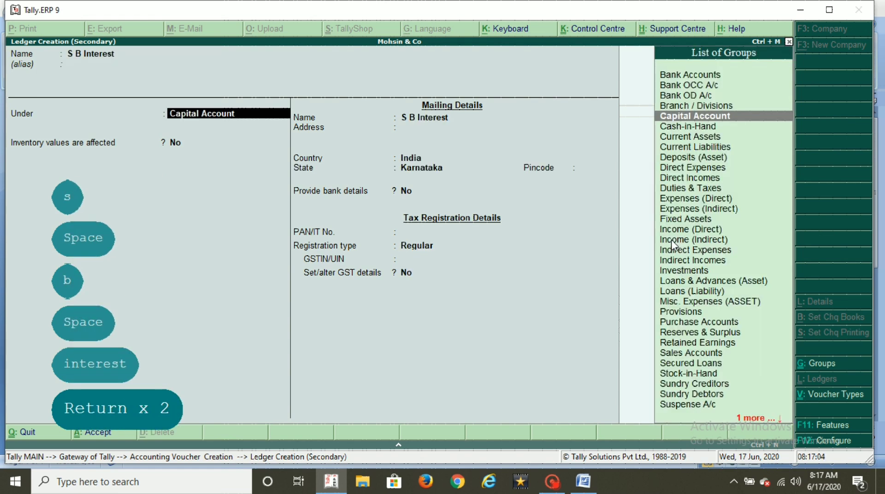
key(Return)
key(Return)
key(Return)
key(Return)
key(Return)
key(Return)
key(Return)
key(Return)
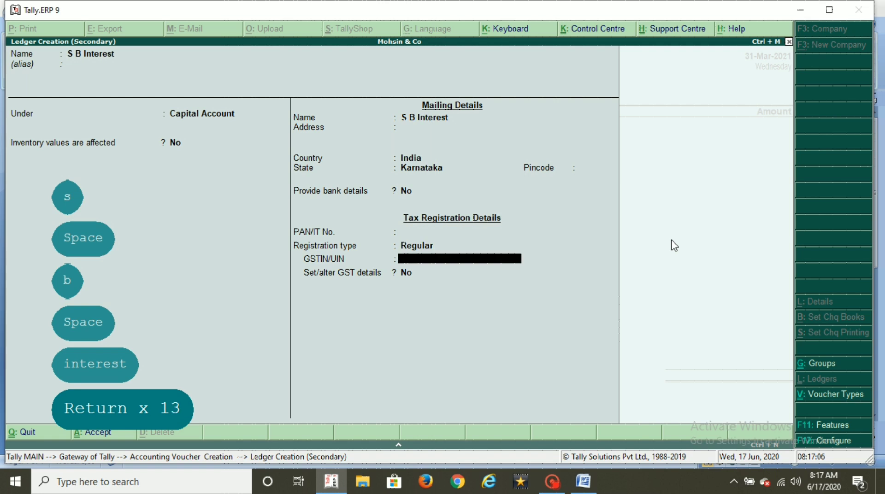
key(Return)
key(Return)
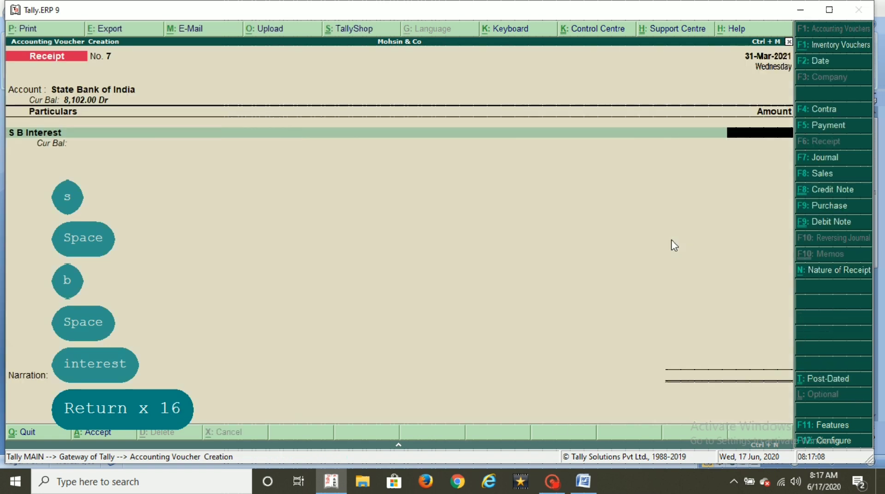
- Enter 3000 for S B Interest, keep the default Cheque/DD bank allocation, and accept the receipt voucher without a narration
key(alt+Tab)
key(alt+Tab)
text(3,00)
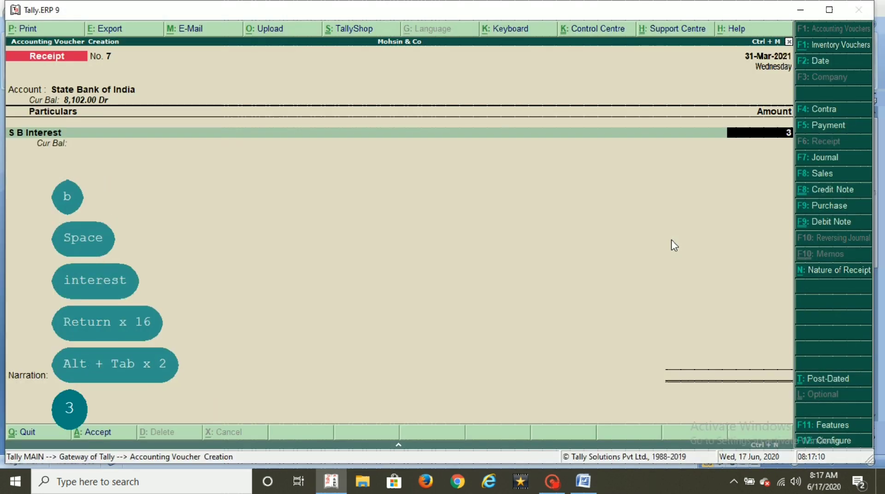
text(0)
key(Return)
key(Return)
key(Return)
key(Return)
key(Return)
key(Return)
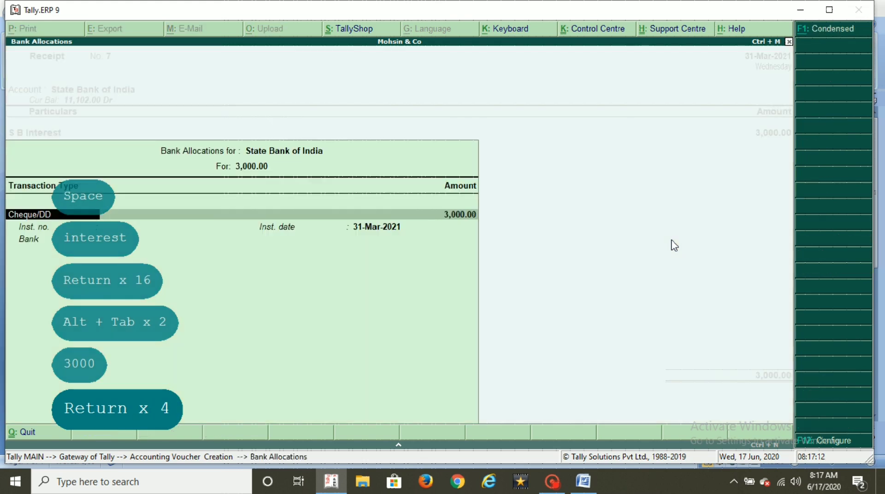
key(Return)
key(Return)
key(Return)
key(Return)
click(675, 245)
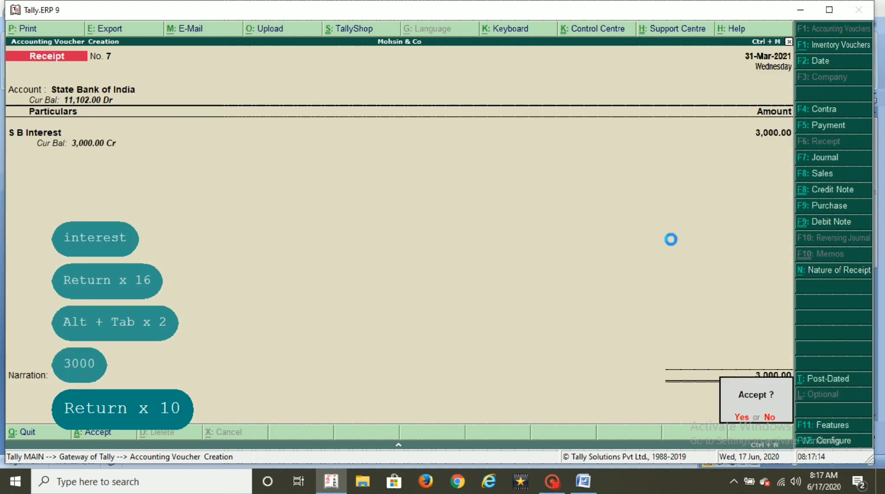
- Check the House Rent item in the Word list, and fill a receipt voucher in Tally with Cash as account and House Rent as particulars
key(alt+Tab)
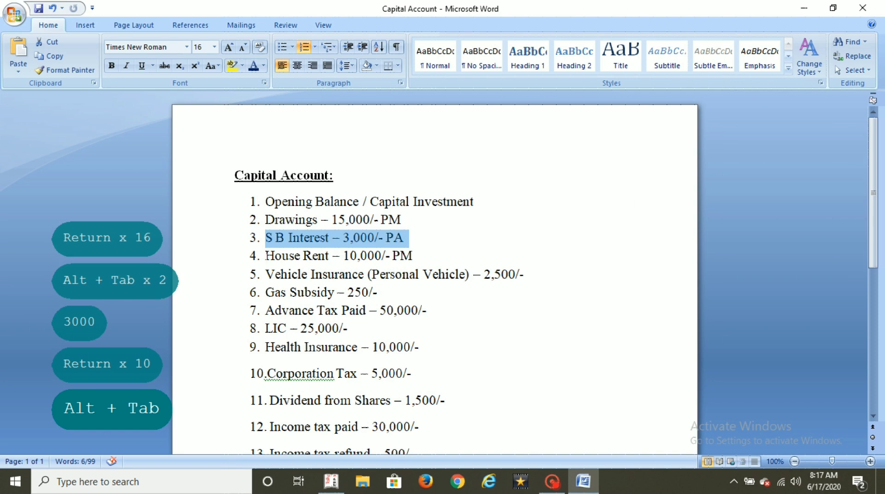
drag(266, 256, 418, 257)
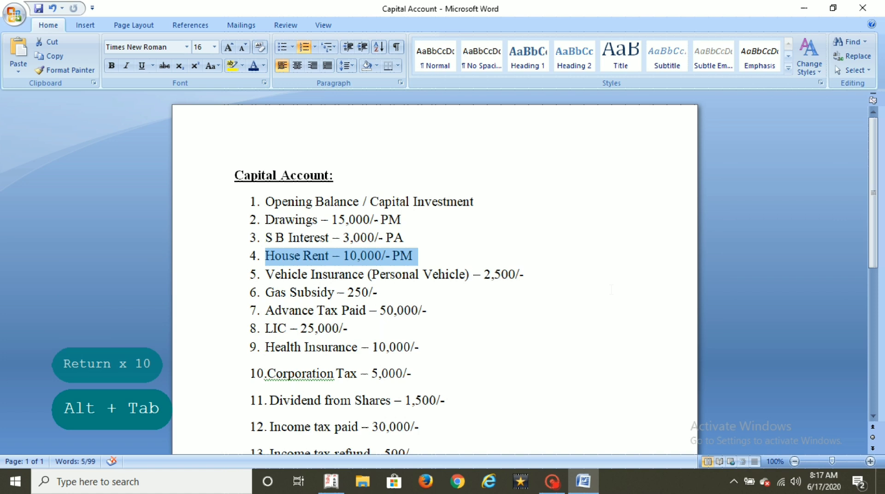
key(alt+Tab)
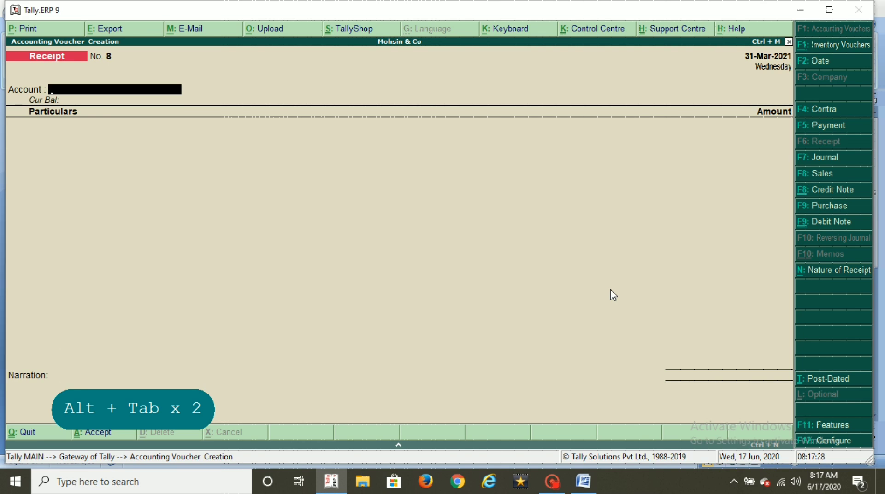
text(cash)
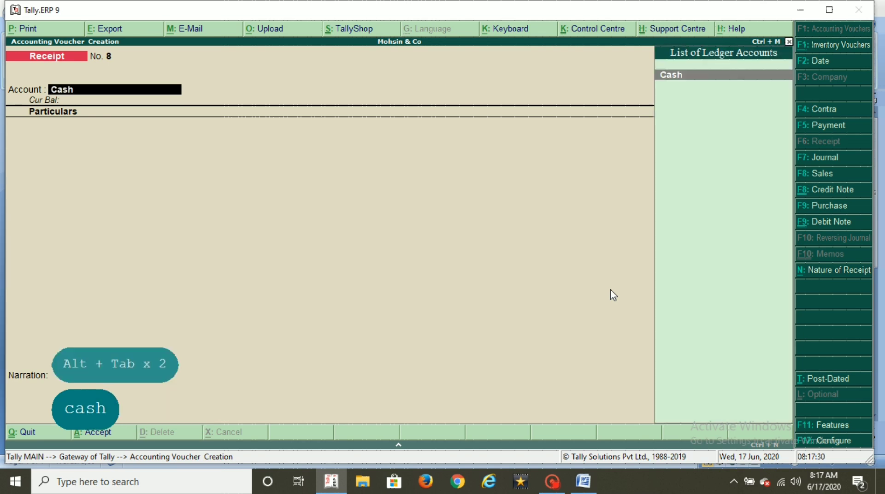
key(Return)
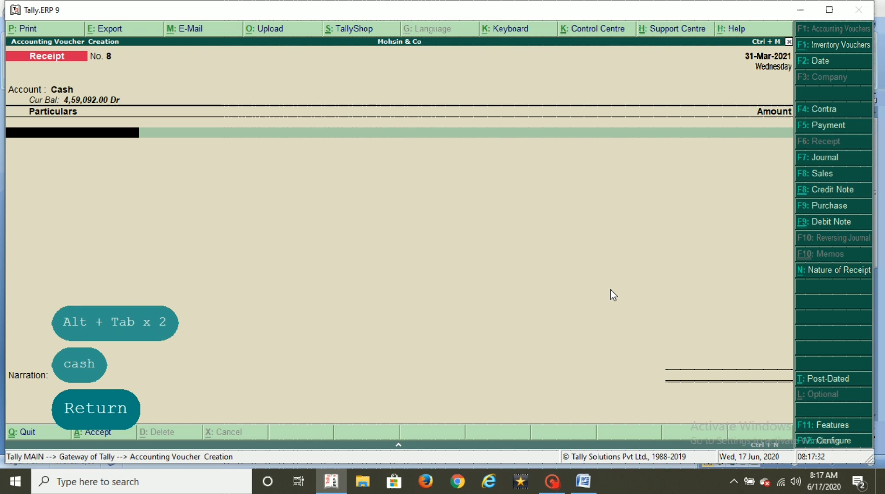
text(h)
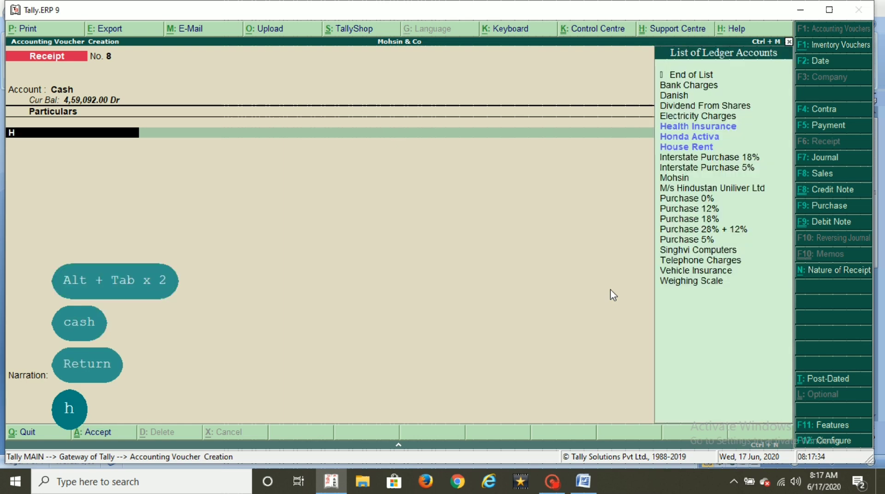
key(Up)
key(Return)
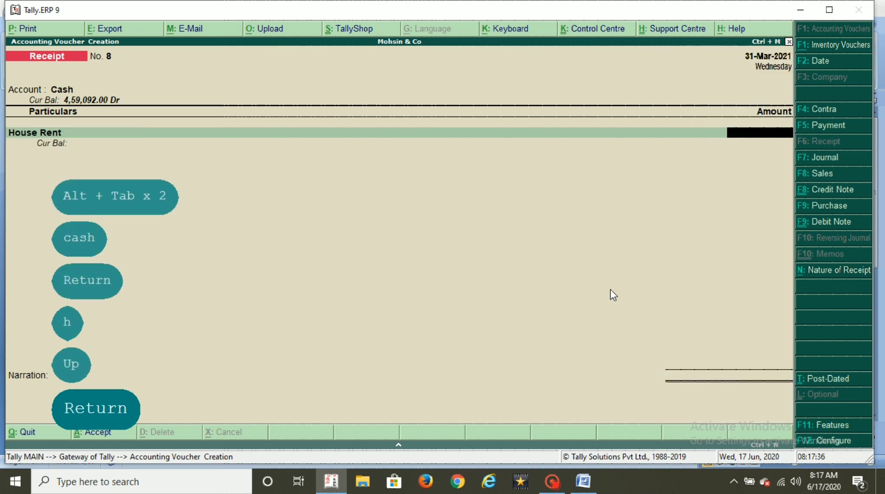
- Calculate the House Rent amount as 10000*12, checking the monthly figure in Word, and accept the receipt voucher without a narration
key(alt)
key(Tab)
key(BackSpace)
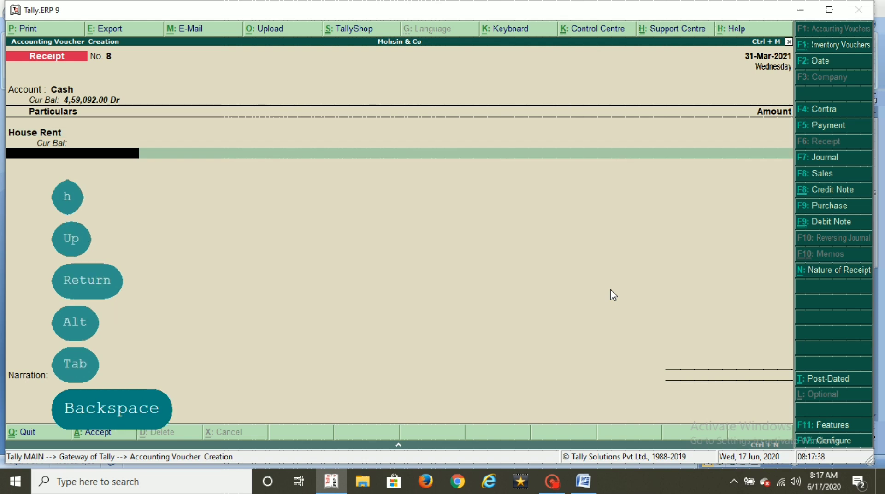
key(alt+Tab)
key(alt+Tab)
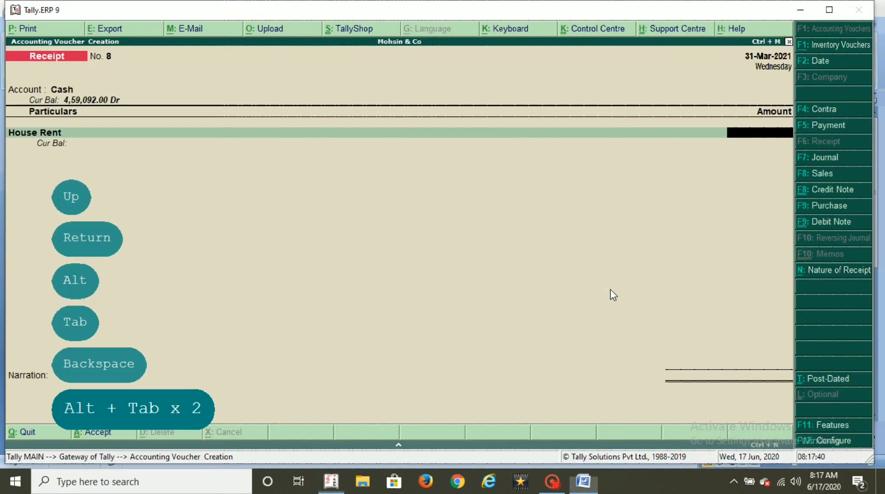
key(alt+c)
text(10000*12)
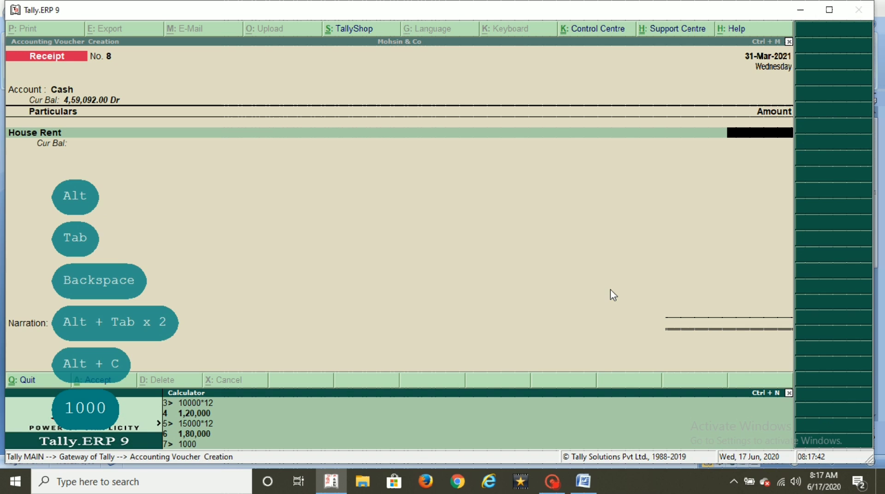
key(Return)
key(Return)
key(Return)
key(Return)
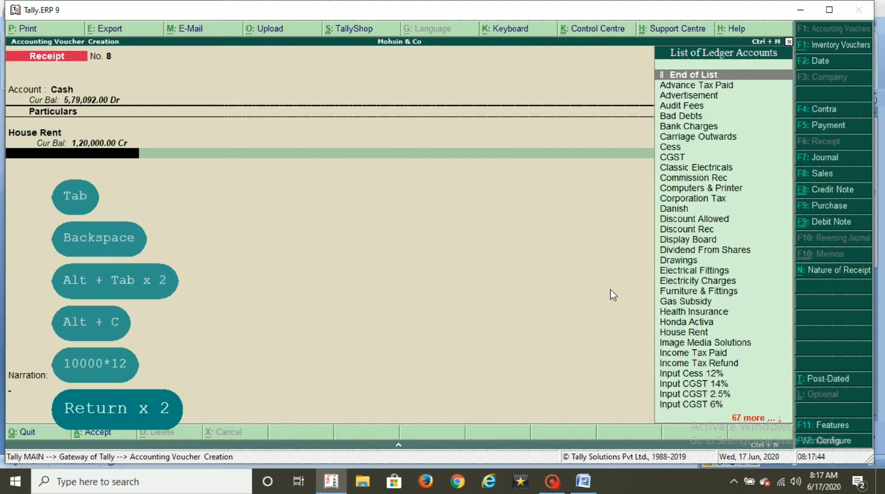
- Check the Vehicle Insurance item in the Word list, and start a payment voucher in Tally with Cash as the account
key(alt+Tab)
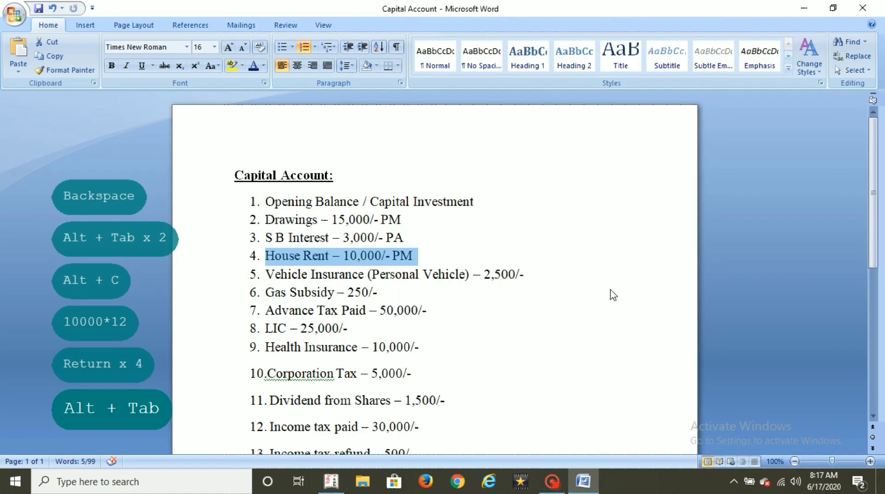
drag(266, 275, 539, 285)
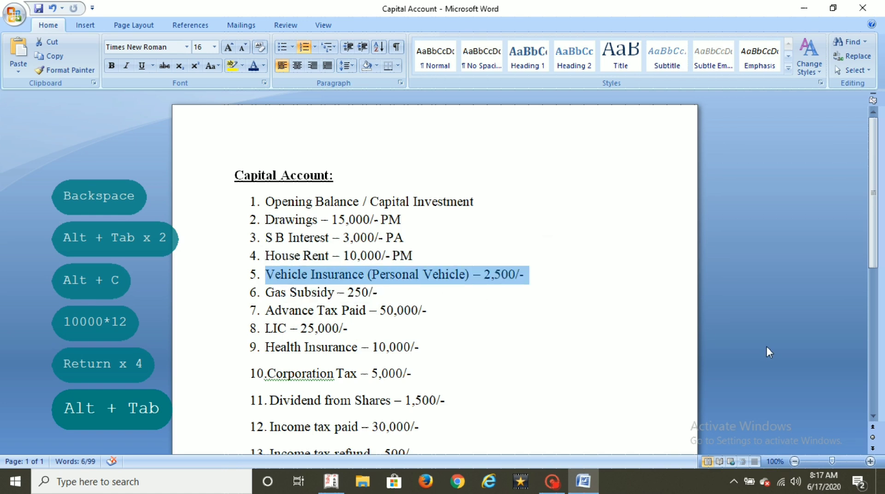
key(alt+Tab)
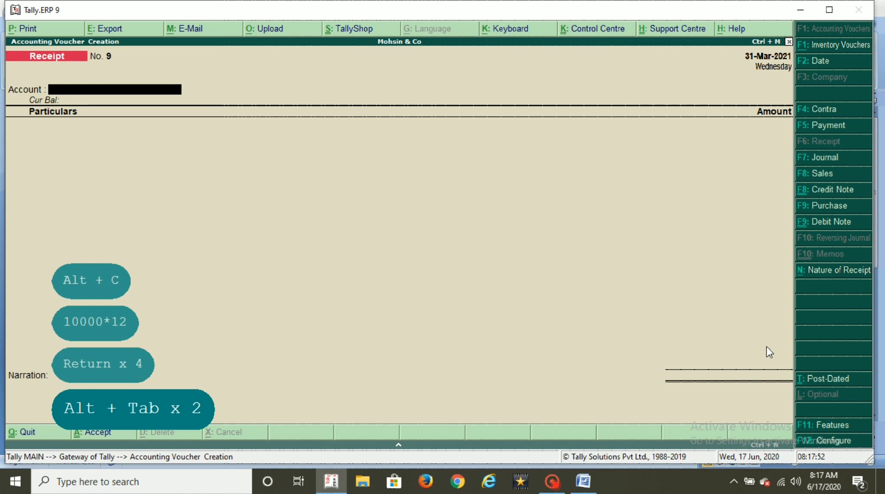
key(F5)
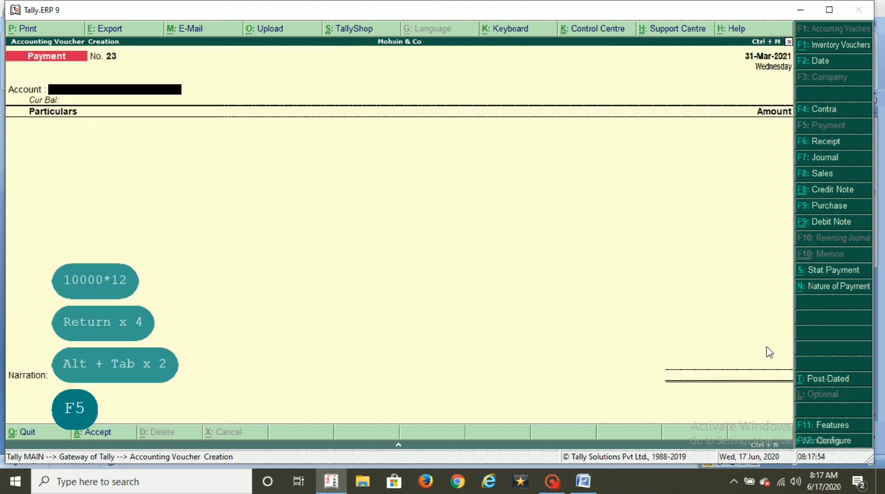
text(cash)
key(Return)
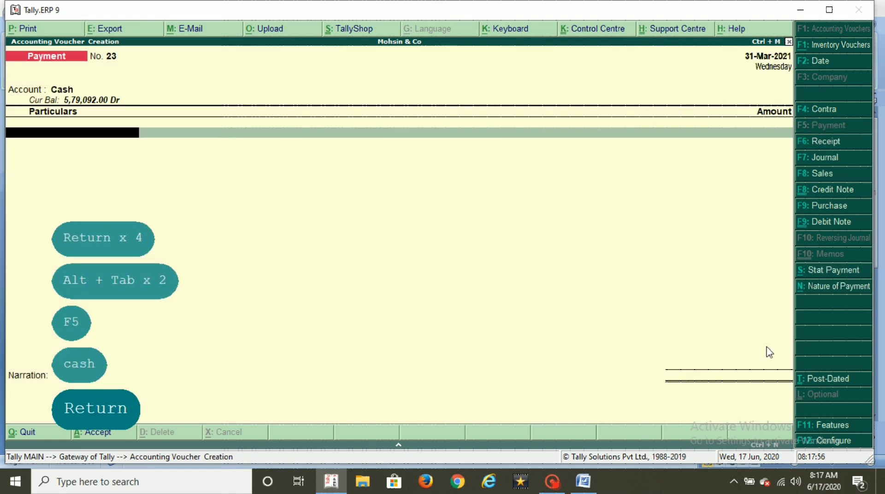
- Enter Vehicle Insurance with an amount of 2500 in the payment voucher and accept it without a narration
text(veh)
key(Return)
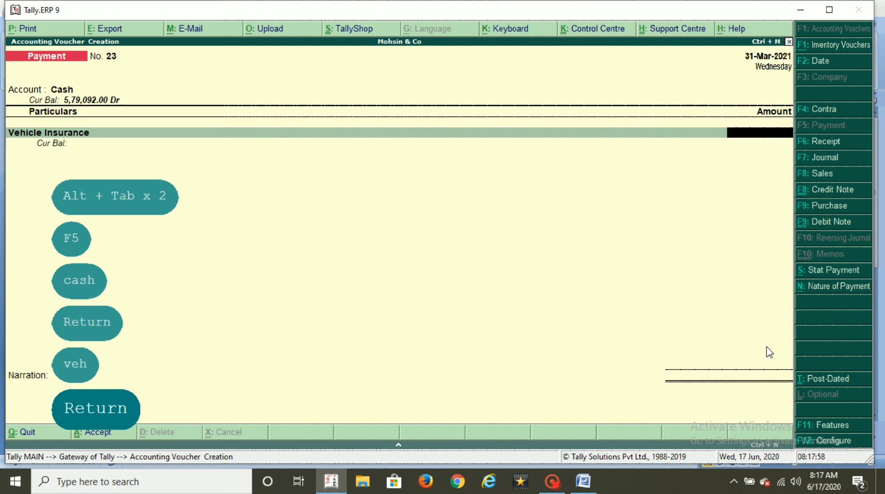
text(2500)
key(Return)
key(Return)
key(Return)
key(Return)
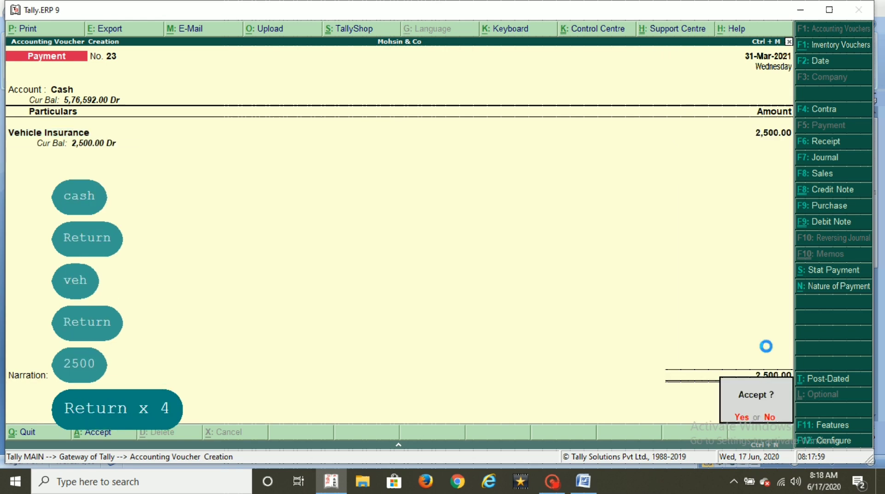
- Check the Gas Subsidy item in the Word list, and set State Bank of India as the account of a new Tally payment voucher
key(alt+Tab)
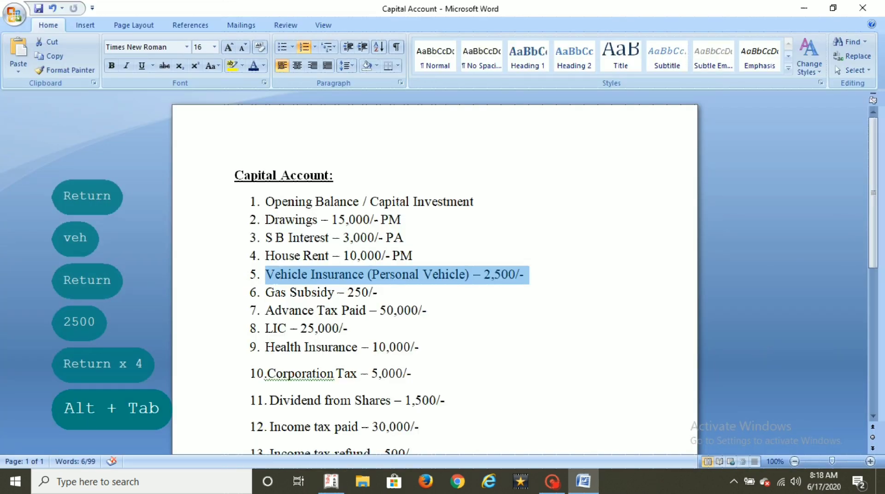
drag(267, 291, 379, 290)
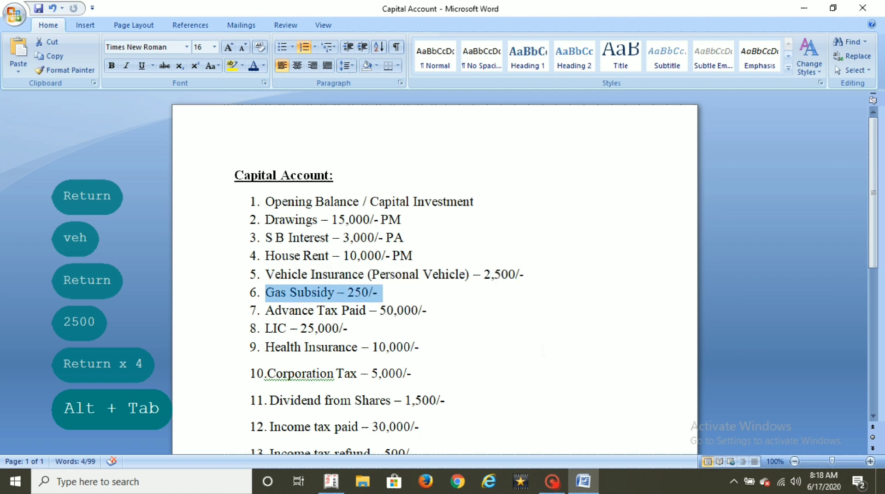
key(alt+Tab)
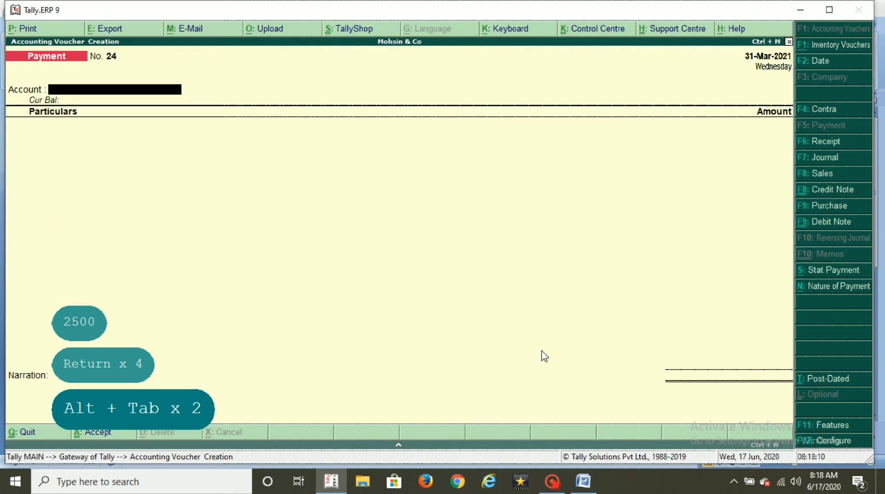
text(sts)
key(Return)
key(Return)
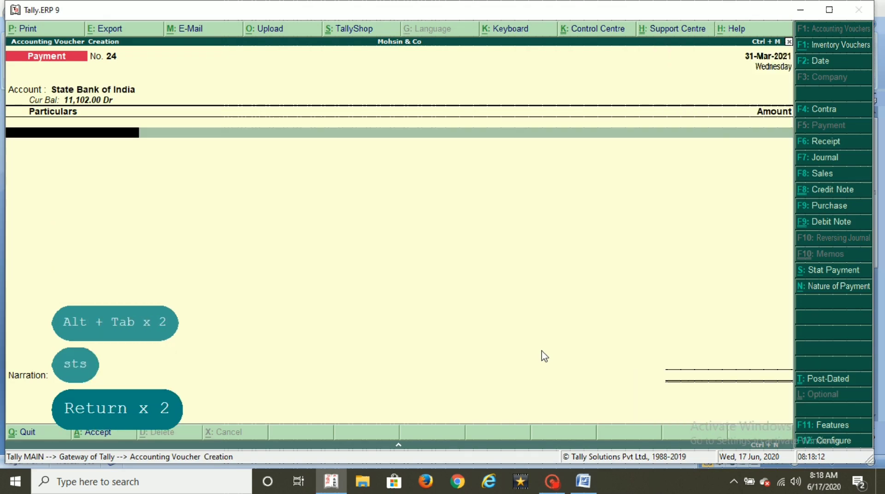
- Enter S B Interest with 250, checking the amount in Word, keep the default Cheque allocation, and accept the payment voucher without a narration
text(sb)
key(Return)
key(alt+Tab)
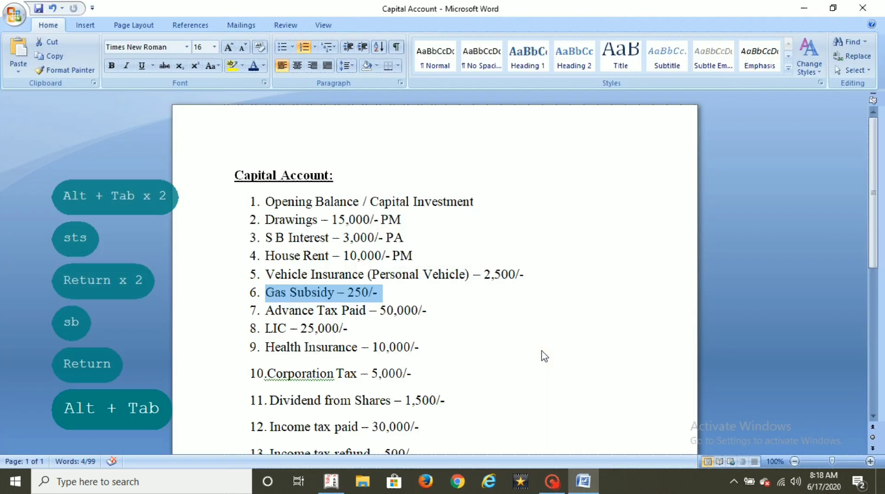
key(alt+Tab)
text(250)
key(Return)
key(Return)
key(Return)
key(Return)
key(Return)
key(Return)
key(Return)
key(Return)
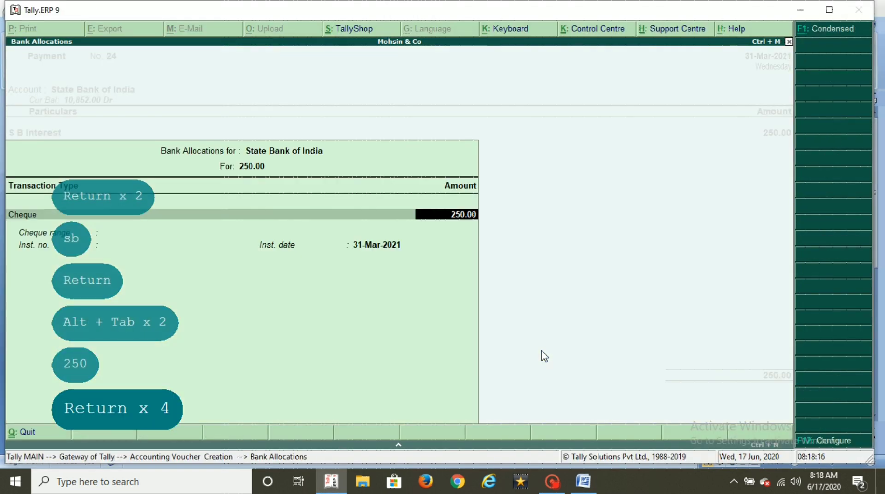
key(Return)
- Check the Advance Tax Paid item in the Word list, and set State Bank of India as the account of the next Tally payment voucher
key(alt+Tab)
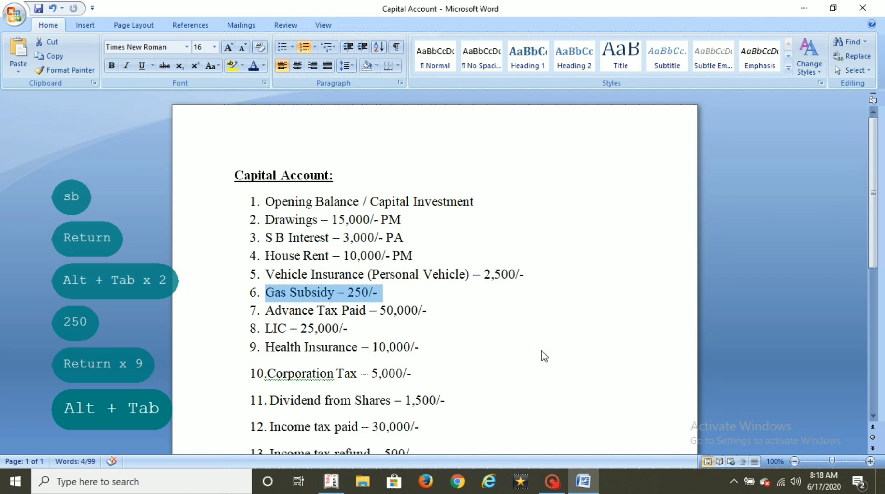
drag(265, 311, 429, 312)
key(alt+Tab)
key(alt+Tab)
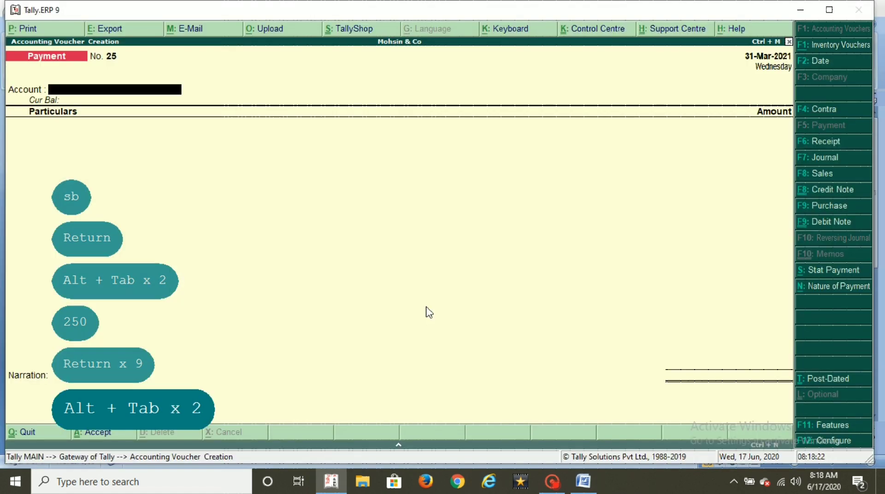
text(sts)
key(Return)
key(Return)
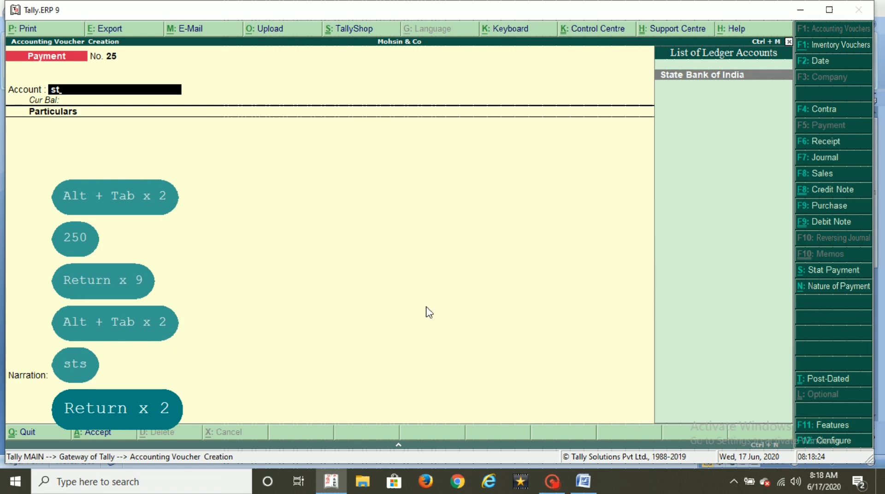
- Enter Advance Tax Paid with an amount of 50000 in the payment voucher, checking the amount in Word
text(v)
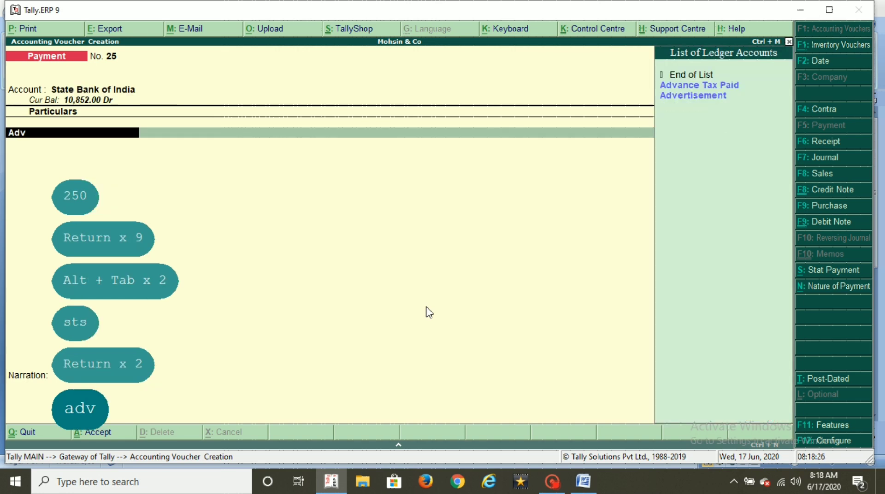
key(Up)
key(Up)
key(Return)
text(50,000)
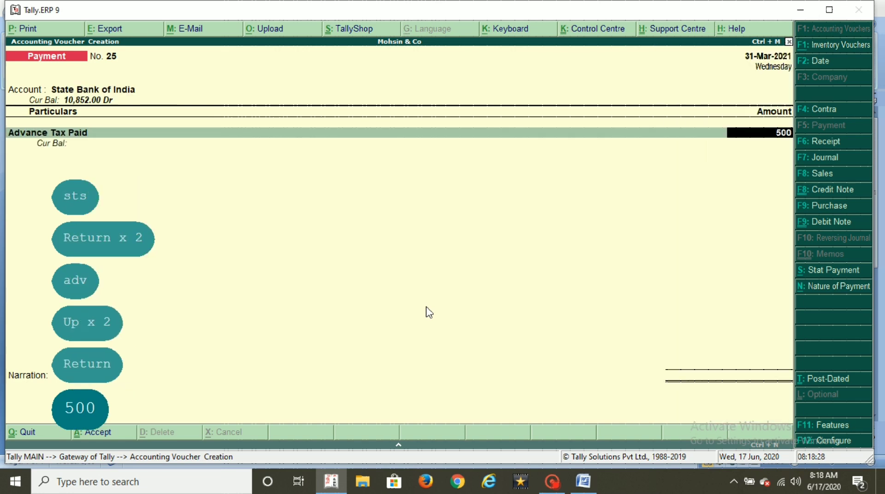
key(Return)
key(alt+Tab)
key(alt+Tab)
key(Return)
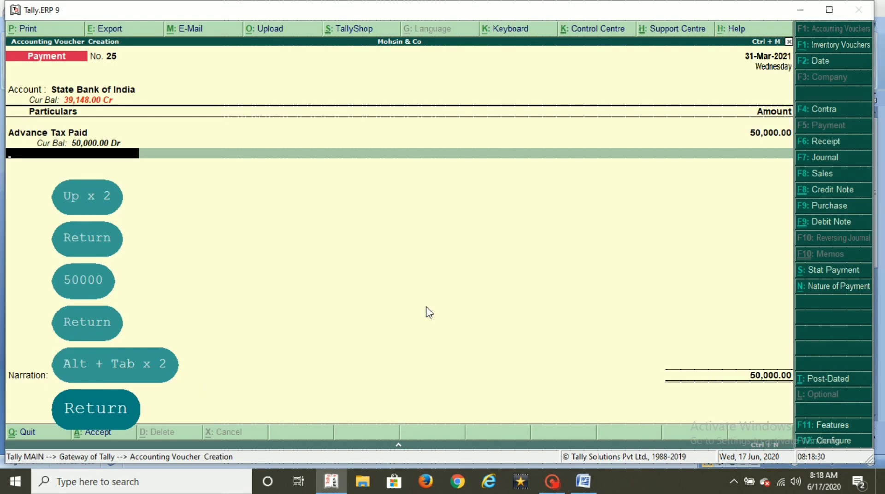
- Set the instrument number of the Cheque allocation to 000012, and accept the payment voucher without a narration
key(Return)
key(Return)
key(Return)
text(000012)
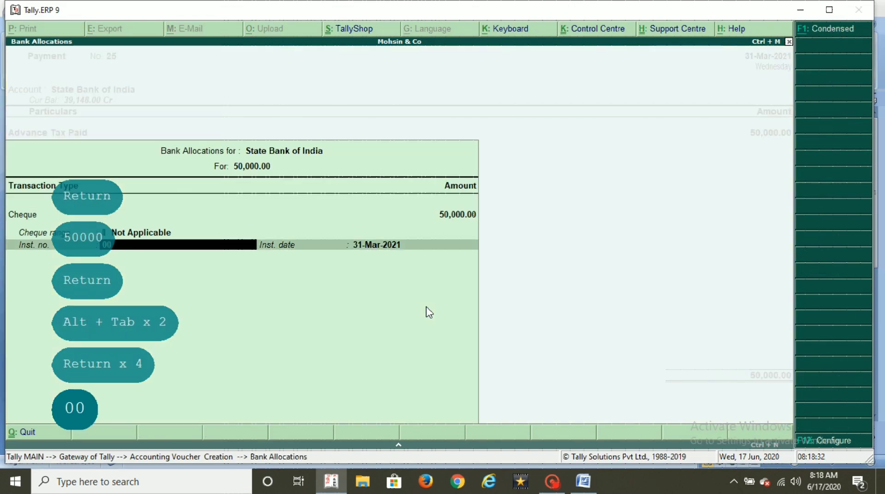
key(Return)
key(Return)
key(Return)
key(Return)
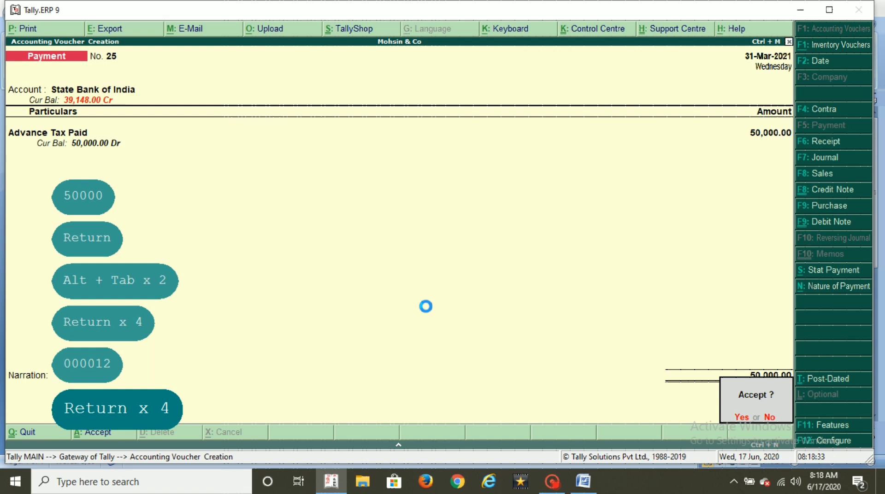
- Highlight the LIC item in the Word list, and set Cash as the account of the next Tally payment voucher
key(alt+Tab)
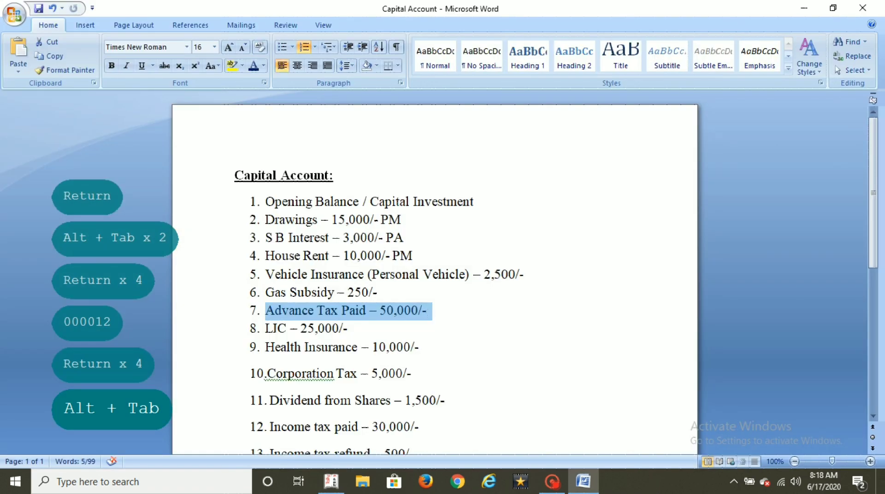
drag(267, 328, 351, 327)
key(alt+Tab)
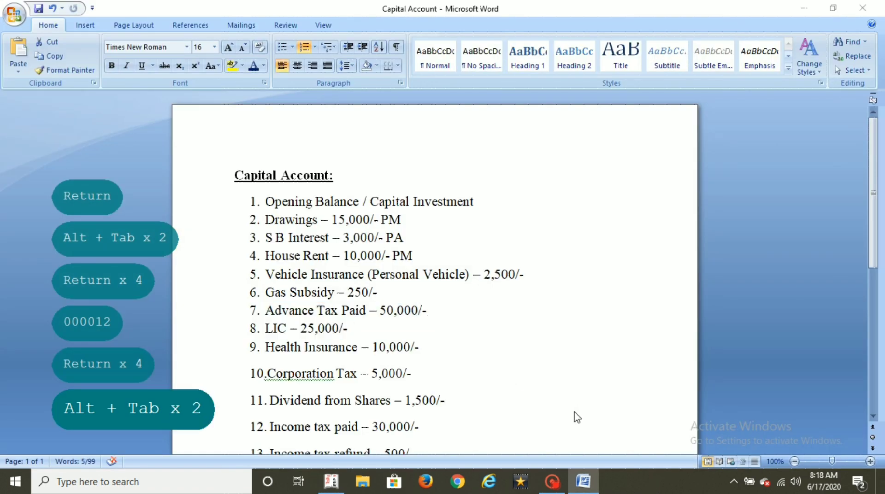
text(cas)
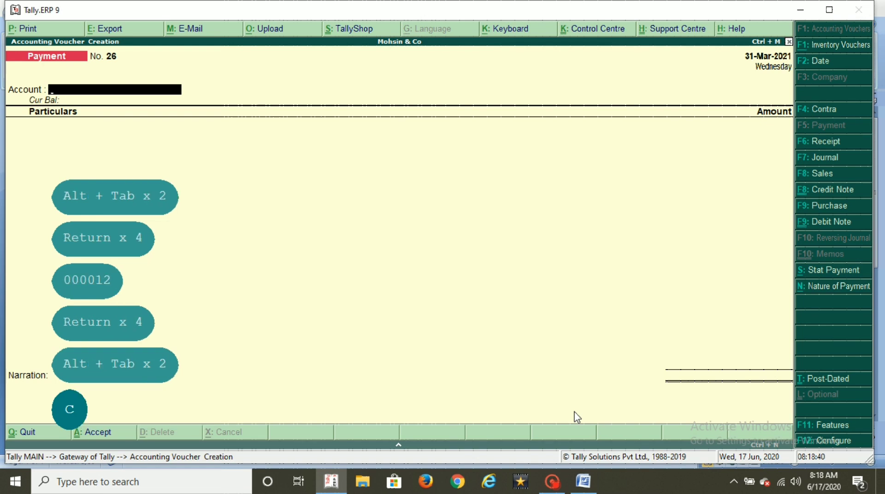
key(Return)
- Enter LIC with 25000, checking the amount in Word, and accept the payment voucher without a narration
text(lic)
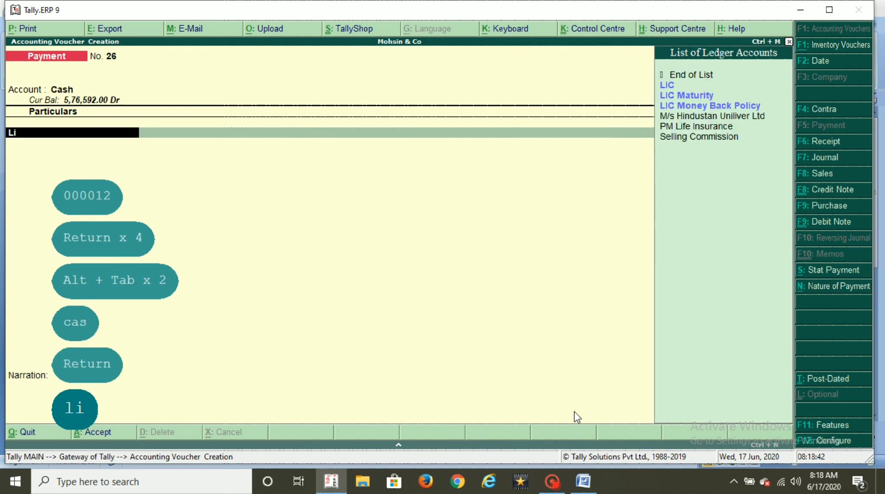
key(Up)
key(Up)
key(Up)
key(Return)
key(alt+Tab)
key(alt+Tab)
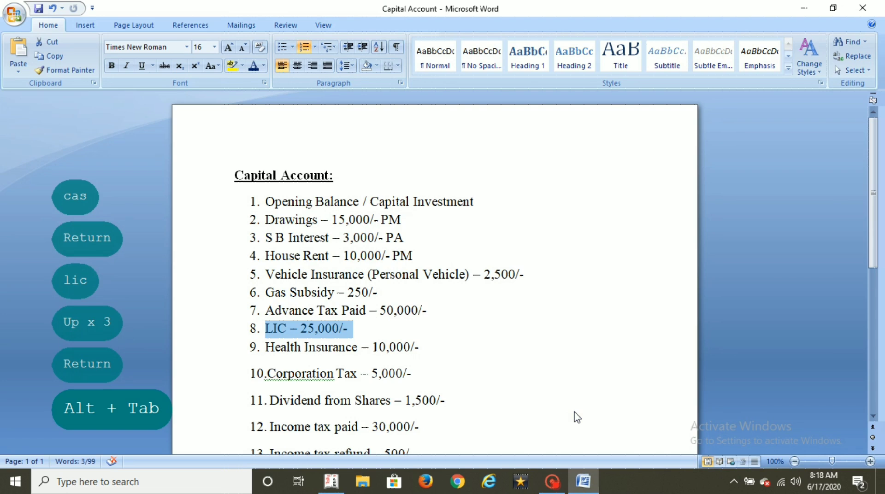
text(25000)
key(Return)
key(Return)
key(Return)
key(Return)
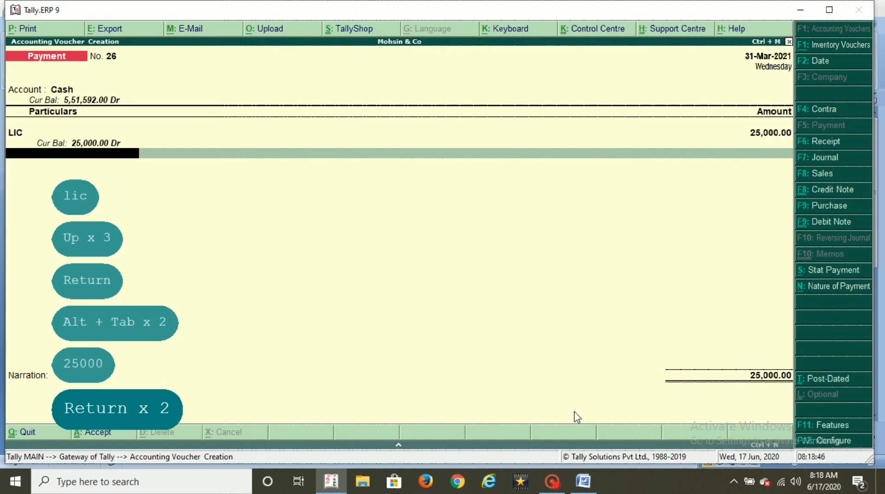
- Highlight the Health Insurance item in the Word list, and set Cash as the account of the next Tally payment voucher
key(alt+Tab)
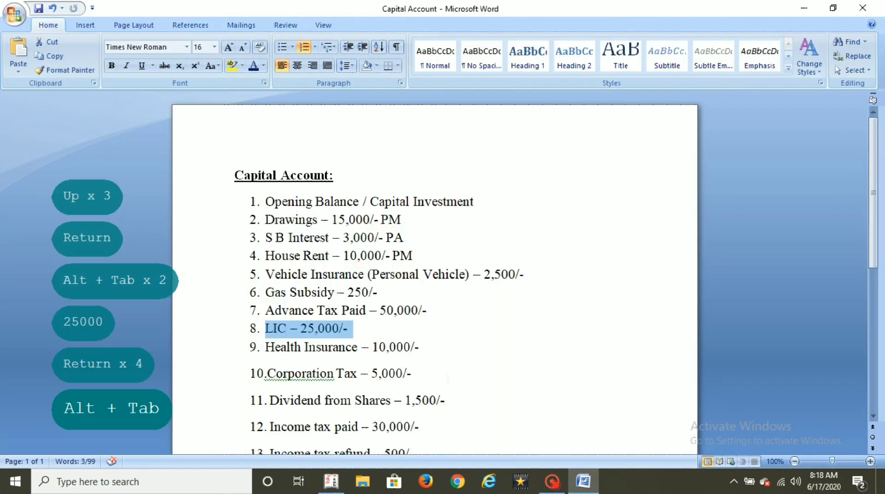
scroll(576, 418, down, 1)
drag(267, 317, 423, 317)
key(alt+Tab)
key(alt+Tab)
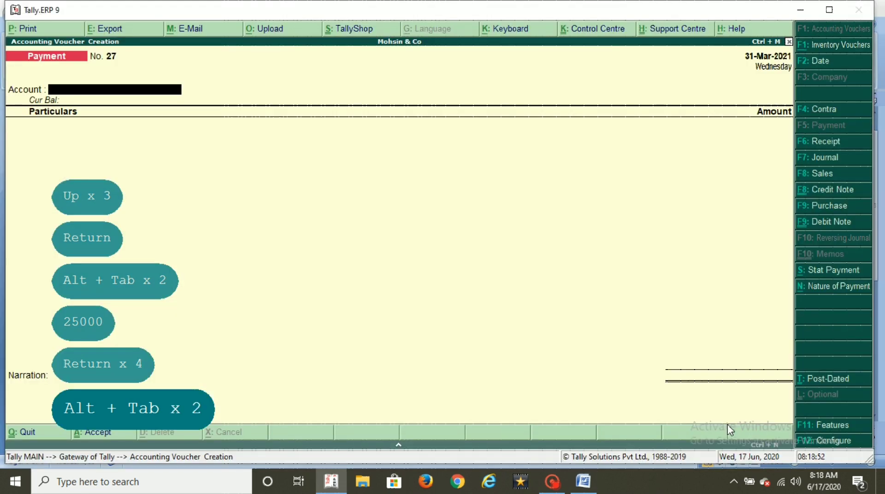
text(cash)
key(Return)
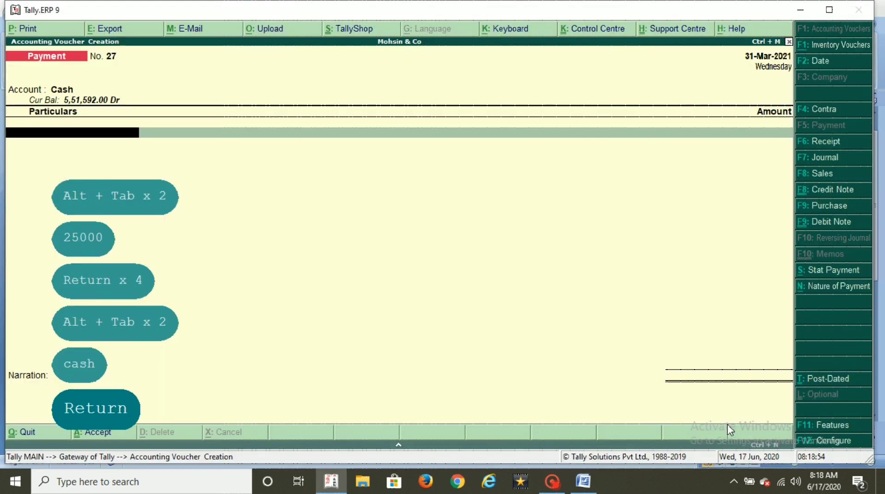
- Choose Health Insurance as the ledger paid in the payment voucher
text(hel)
key(Return)
key(Return)
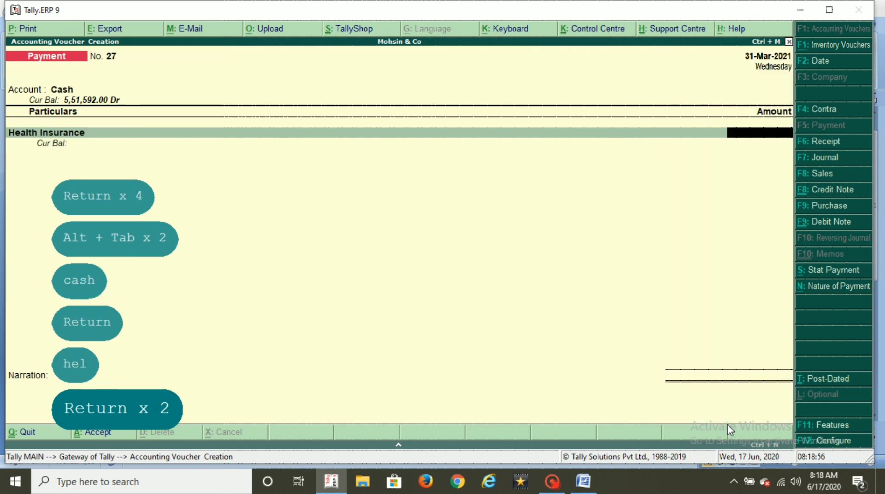
key(alt+Tab)
text(1)
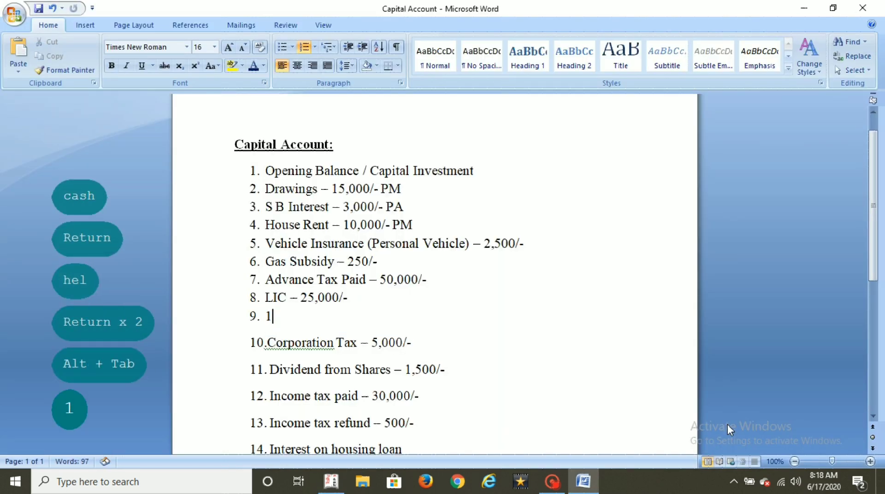
click(52, 7)
key(alt+Tab)
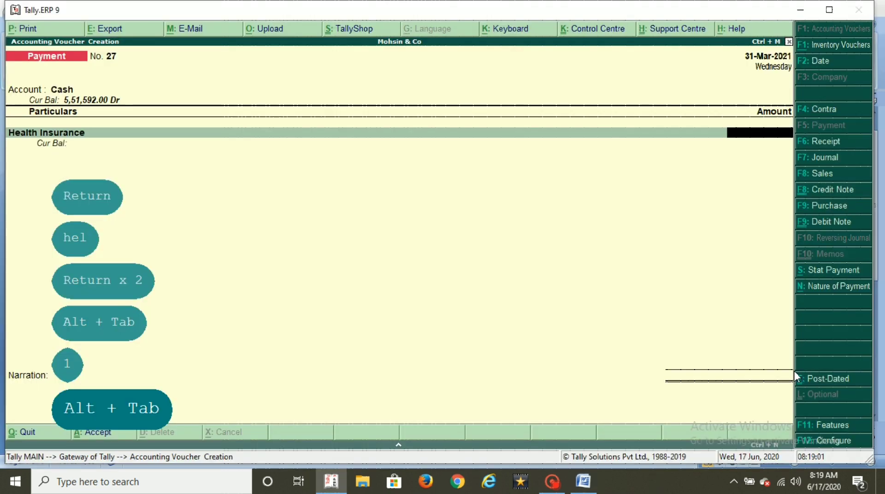
- Set the Health Insurance amount to 10000 and accept the payment voucher without a narration
text(10000)
key(Return)
key(Return)
key(Return)
key(Return)
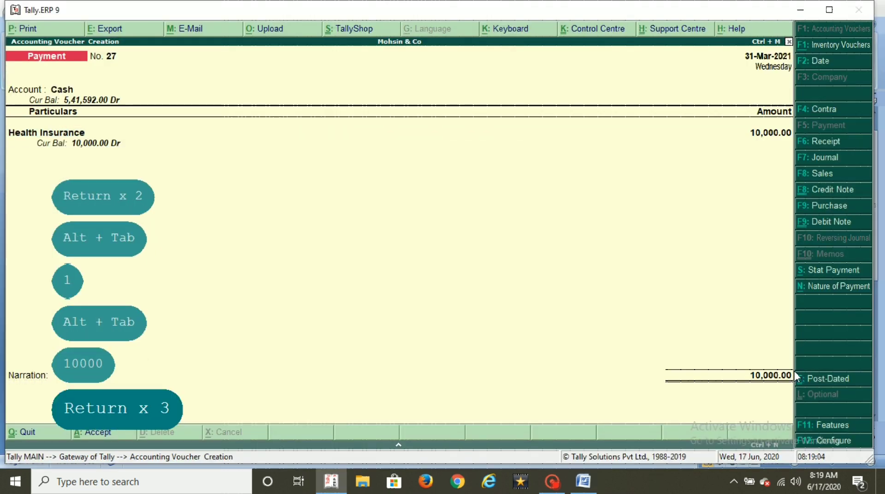
- Highlight the Corporation Tax item in the Word list, and set Cash as the account of a new Tally payment voucher
key(alt+Tab)
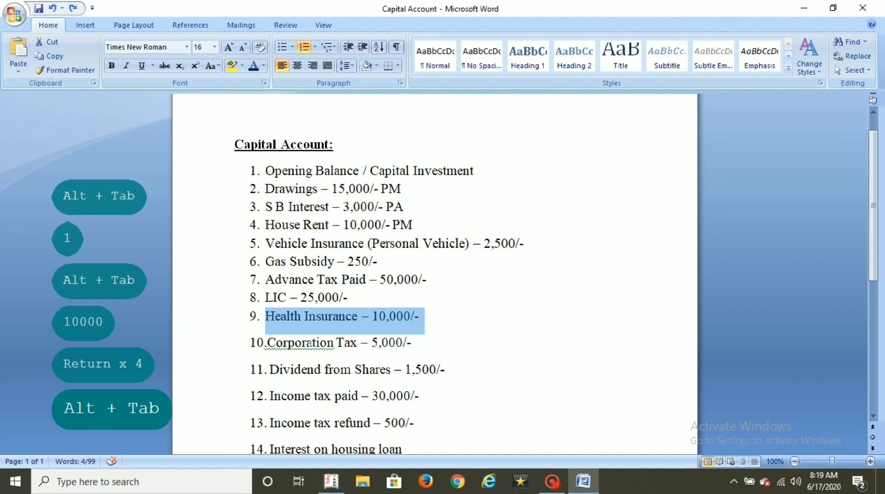
drag(266, 344, 412, 344)
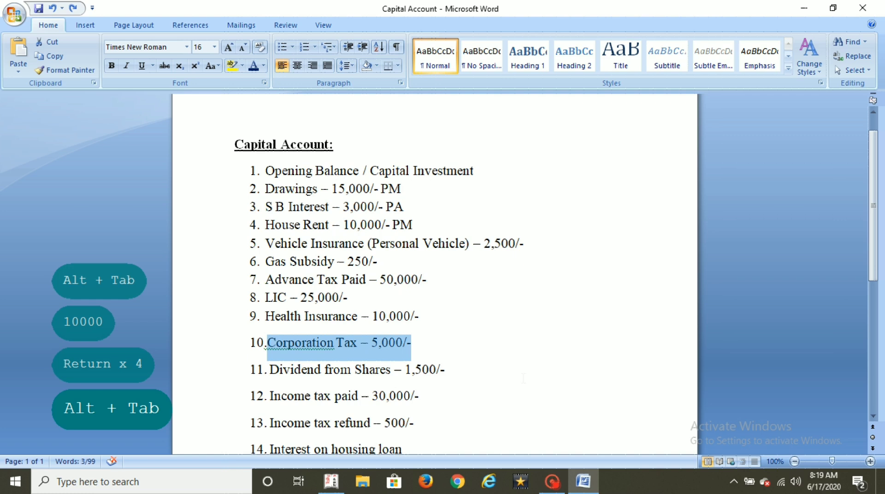
key(alt+Tab)
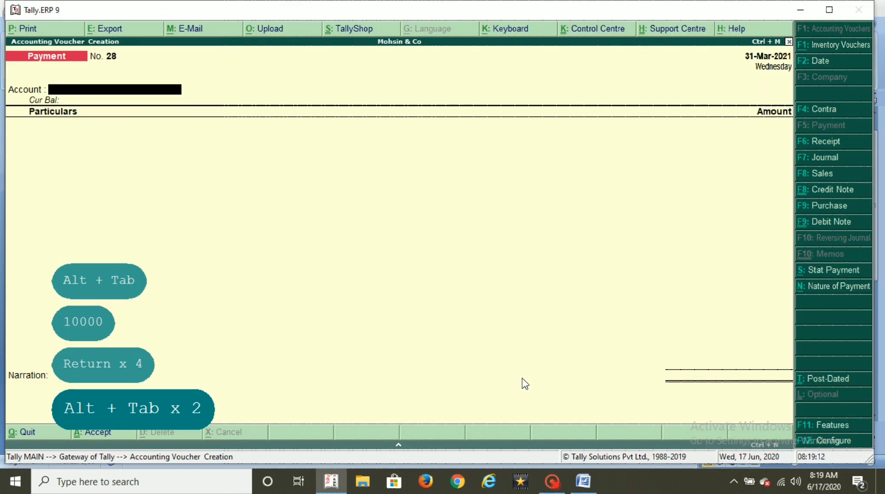
text(cas)
key(Return)
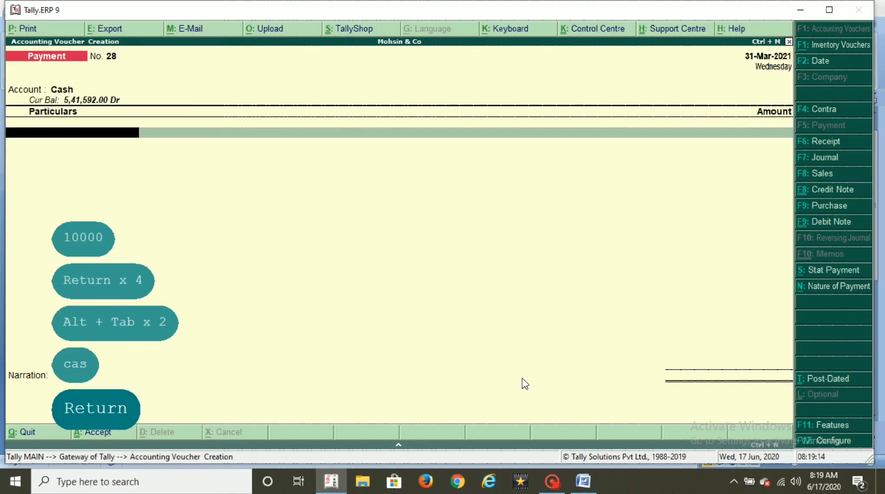
- Enter Corporation Tax with 5000, checking the amount in Word, and accept the payment voucher without a narration
text(co)
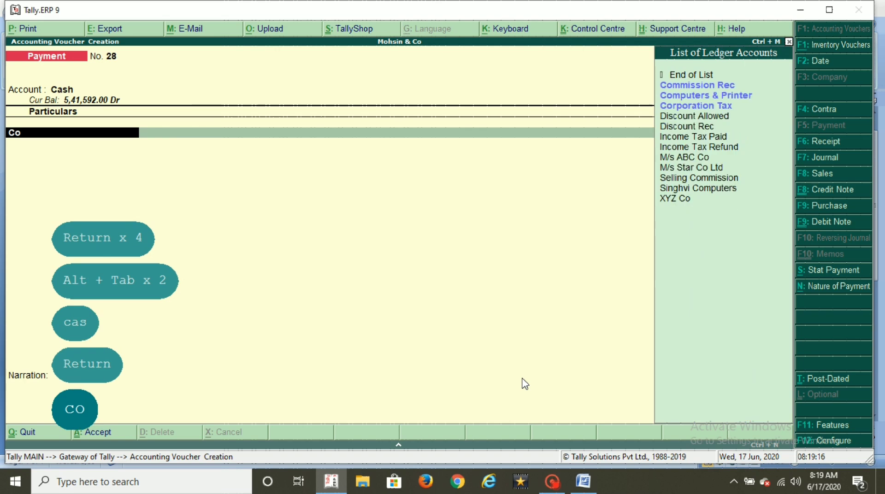
key(Up)
key(Return)
key(alt+Tab)
key(alt+Tab)
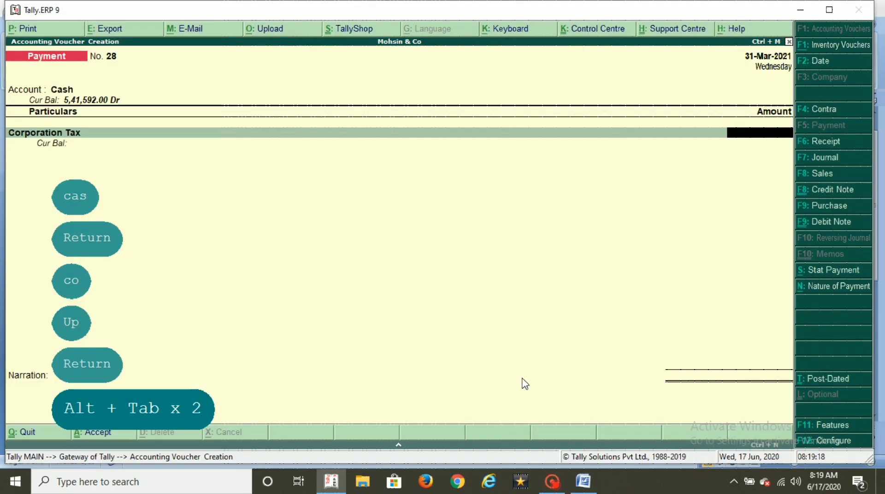
text(5,000)
key(Return)
key(Return)
key(Return)
key(Return)
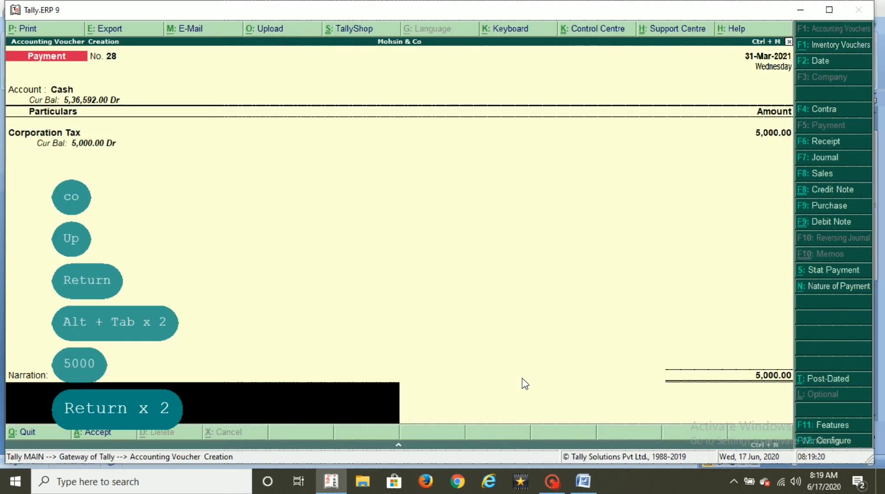
- Highlight the Dividend from Shares item in the Word list, and start a Tally receipt voucher with State Bank of India as the account
key(alt+Tab)
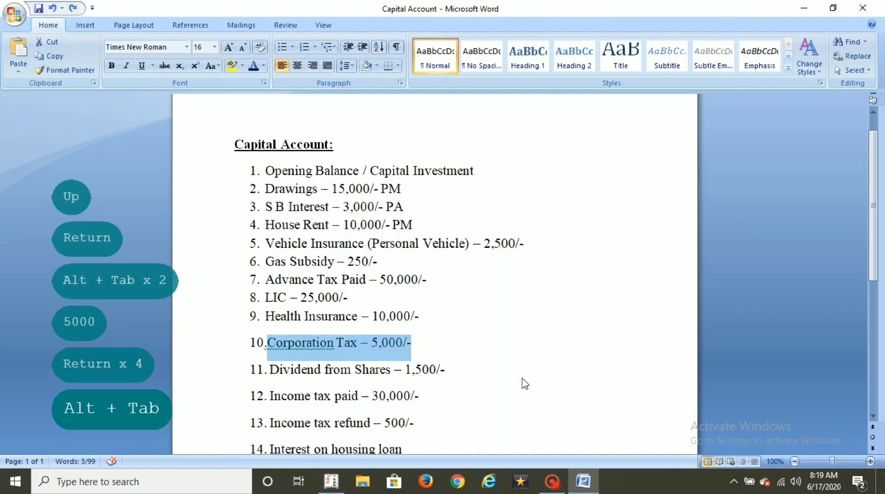
scroll(525, 384, down, 2)
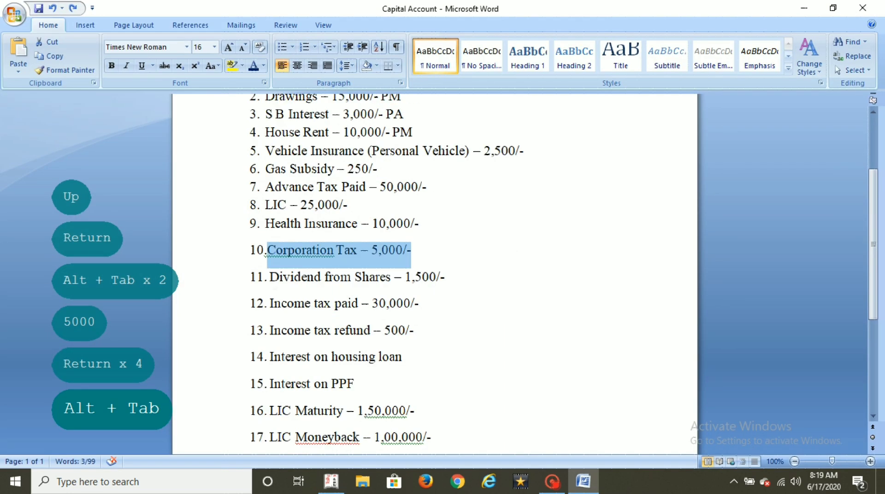
drag(269, 276, 465, 283)
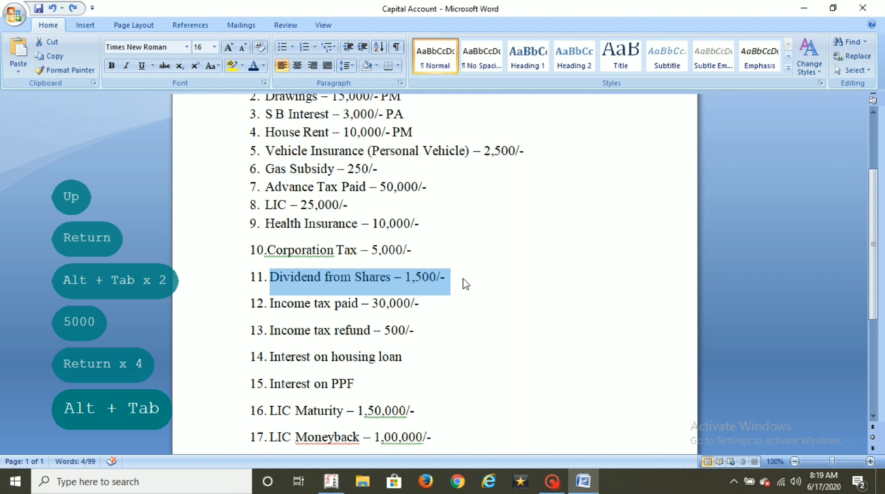
key(alt+Tab)
key(alt+Tab)
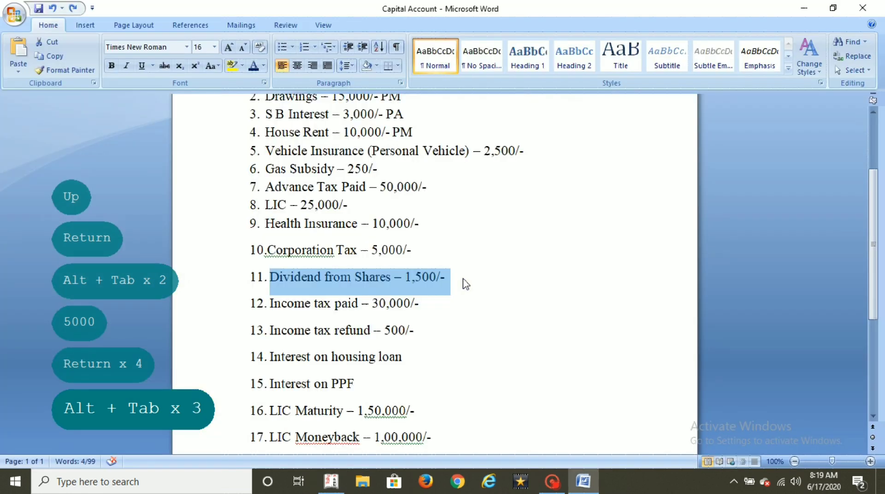
key(alt+Tab)
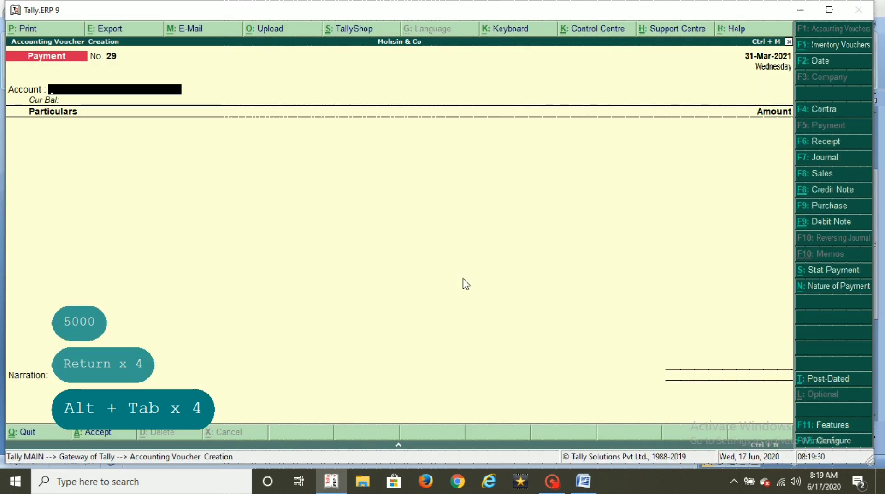
key(F6)
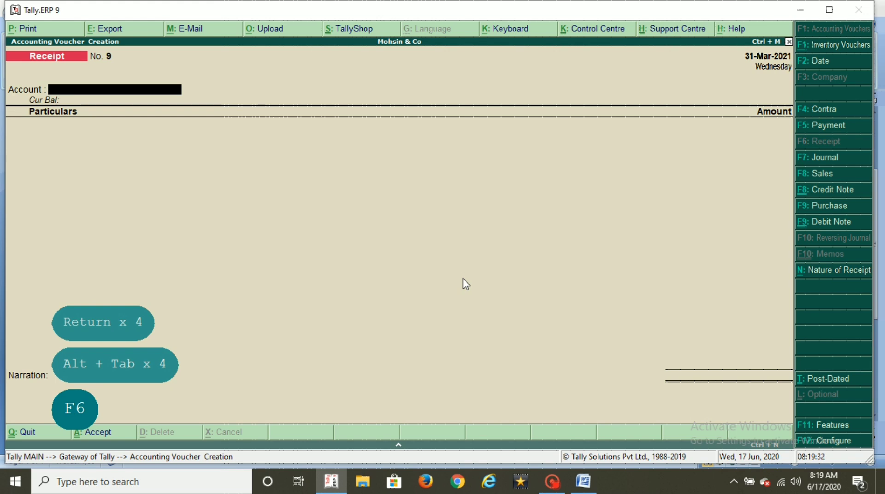
text(sts)
key(Return)
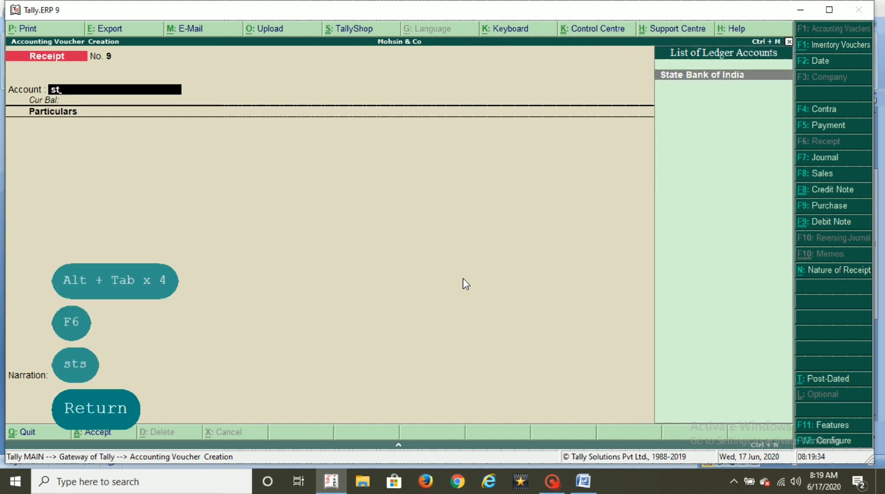
key(Return)
- Enter Dividend From Shares with 1500, checking the amount in Word, and accept the receipt voucher without a narration
text(di)
key(Up)
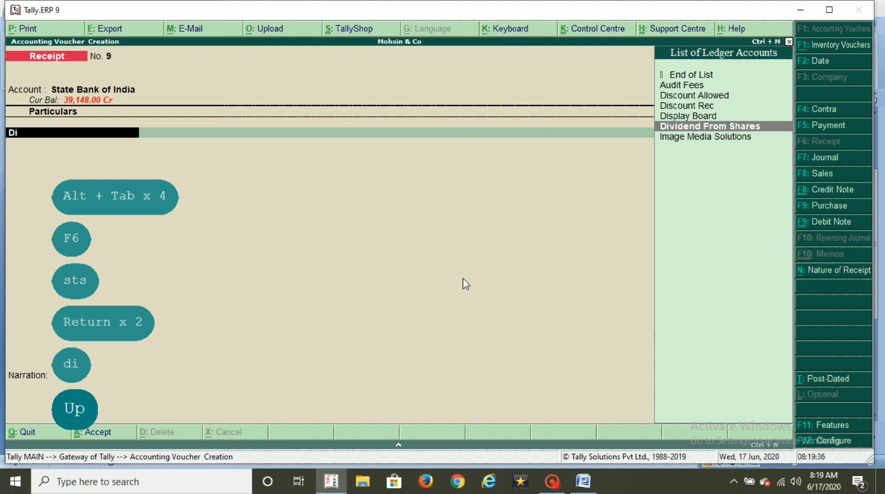
key(Return)
key(alt+Tab)
key(alt+Tab)
text(1500)
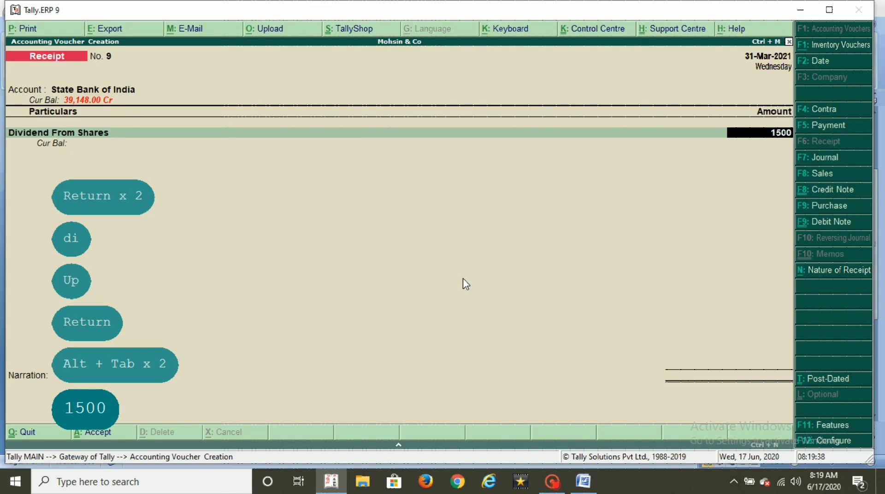
key(Return)
key(Return)
key(Return)
key(Return)
key(Return)
key(Return)
key(Return)
key(Return)
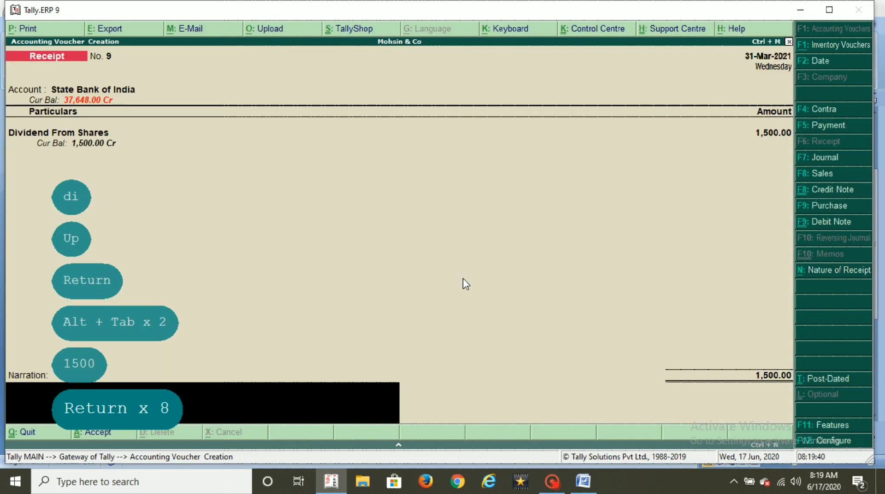
- Accept the Dividend From Shares receipt voucher, and highlight the Income tax paid item in the Word list
key(Return)
key(Return)
key(alt+Tab)
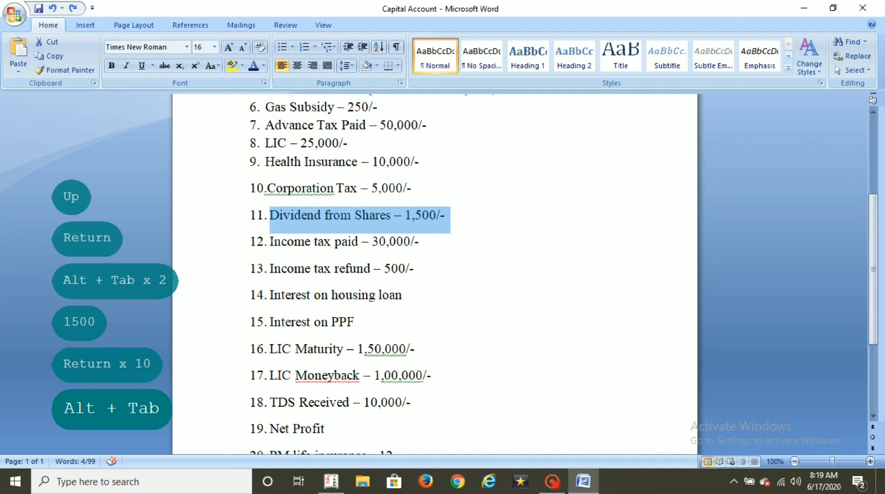
drag(271, 243, 331, 244)
drag(435, 247, 271, 243)
- Switch to Tally and start a payment voucher with State Bank of India as the account
key(alt+Tab)
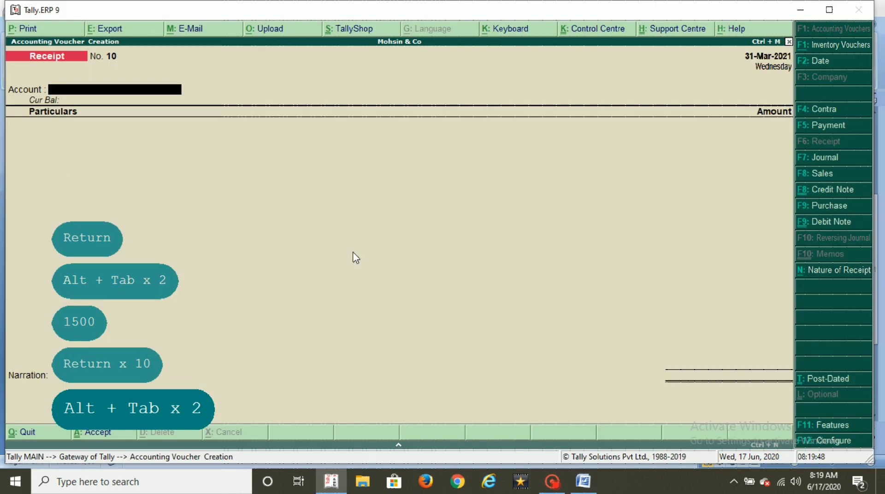
key(F5)
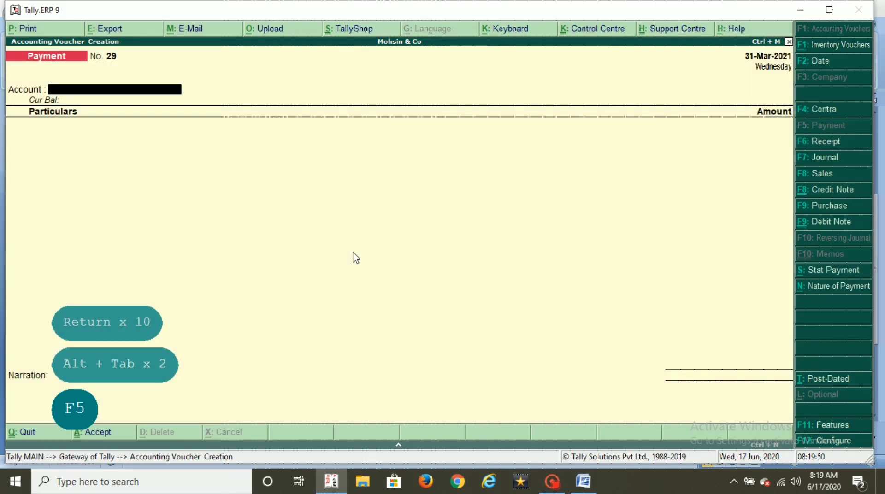
text(sts)
key(Return)
key(Return)
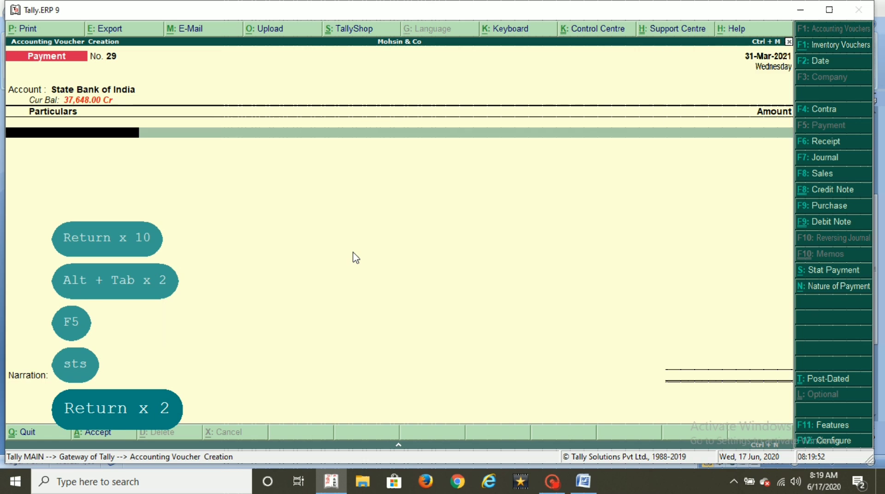
- Enter Income Tax Paid with 30000, checking the amount in Word, and accept the payment voucher without a narration
text(inc)
key(Up)
key(Up)
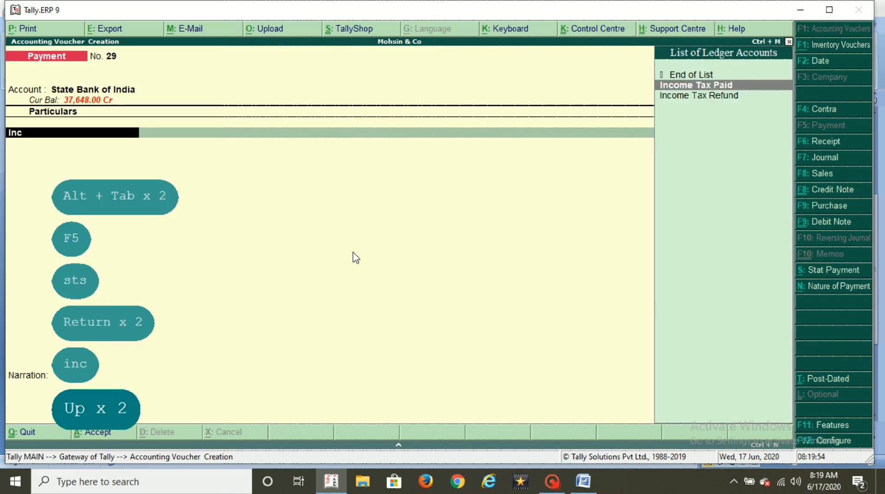
key(Return)
key(alt+Tab)
key(alt+Tab)
text(3)
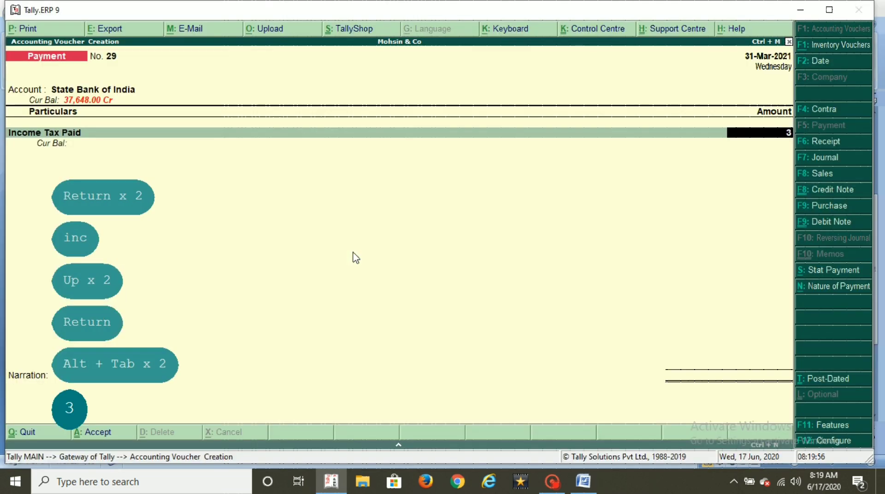
text(0,000)
key(Return)
key(Return)
key(Return)
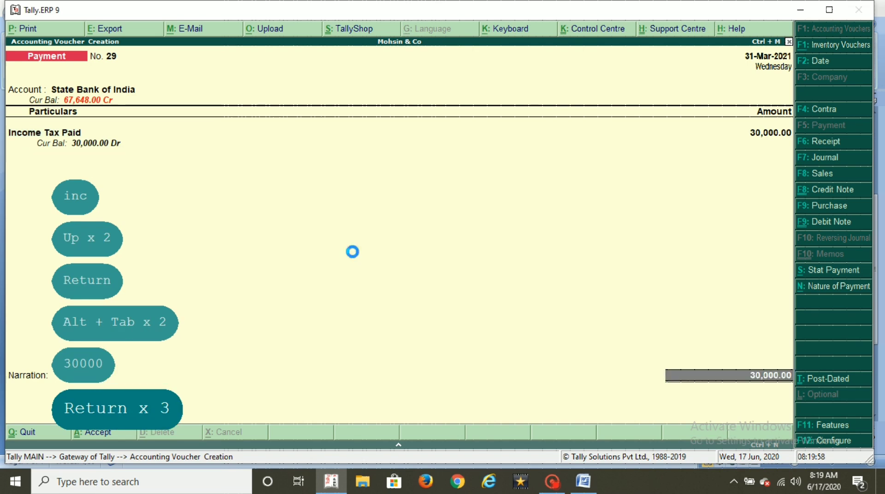
key(Return)
key(Return)
key(Return)
key(Return)
key(Return)
key(Return)
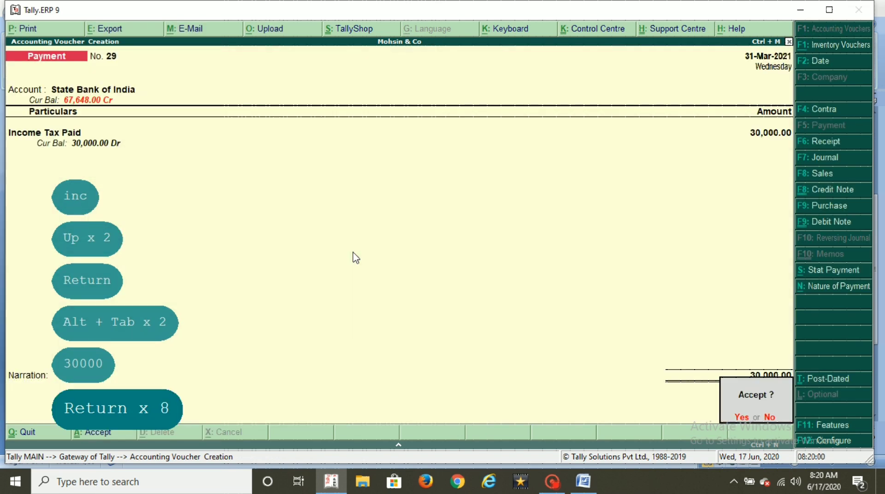
- Highlight the Income tax refund item in the Word list, and start a Tally receipt voucher with State Bank of India as the account
key(alt+Tab)
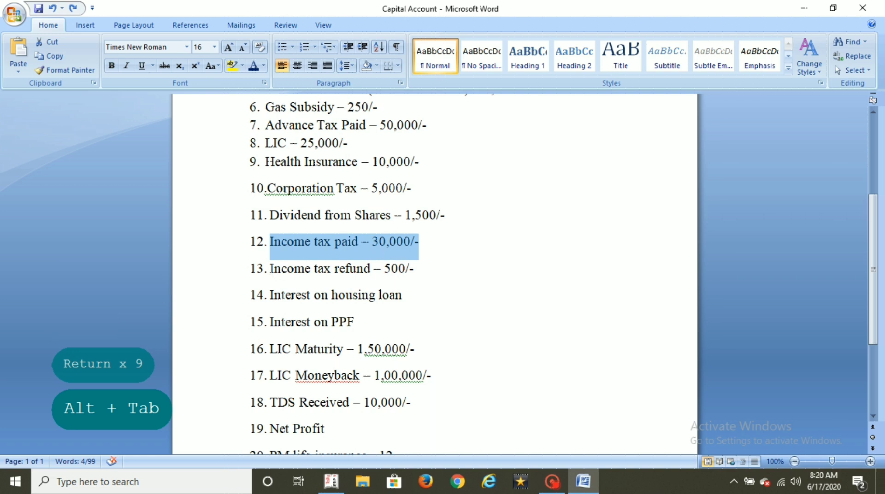
drag(271, 271, 415, 275)
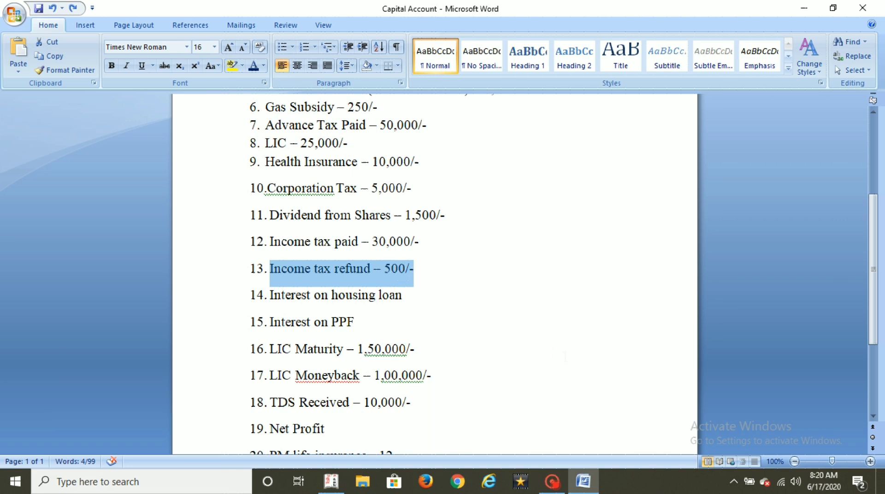
key(alt+Tab)
key(alt+Tab)
key(F6)
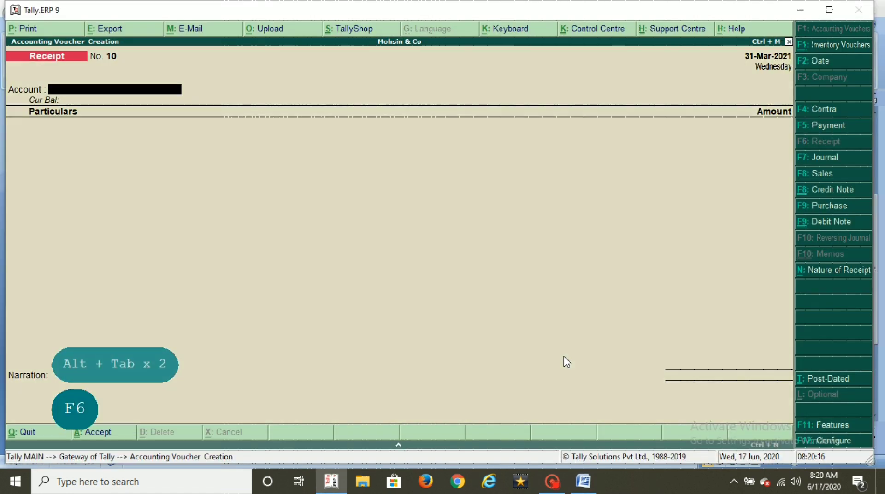
text(sts)
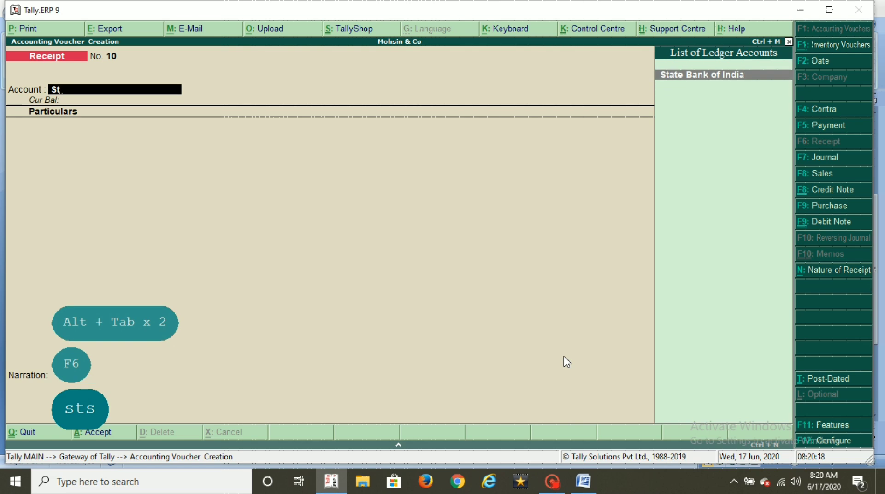
key(Return)
key(Return)
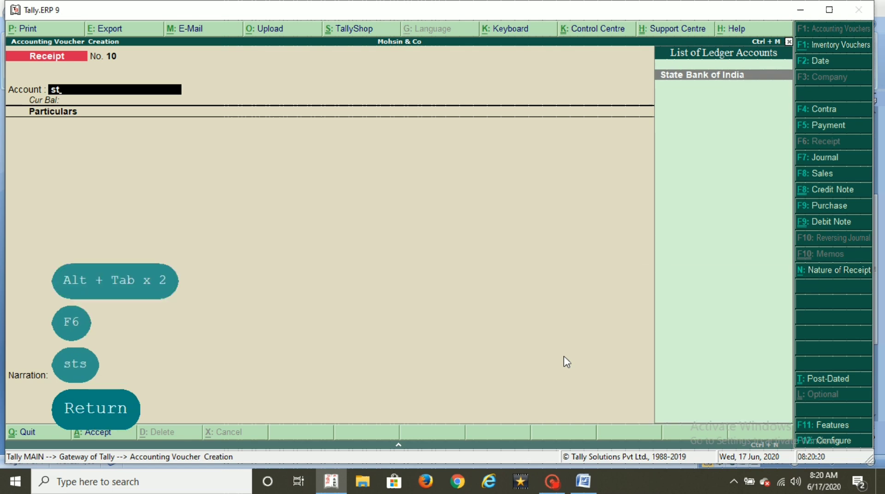
- Enter Income Tax Refund with 500 and accept the receipt voucher with the default bank allocation and no narration
text(inco)
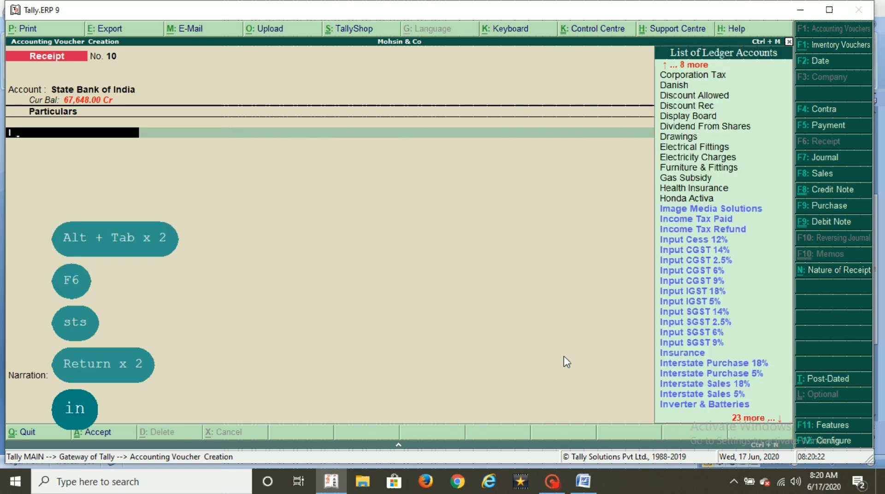
key(Up)
key(Return)
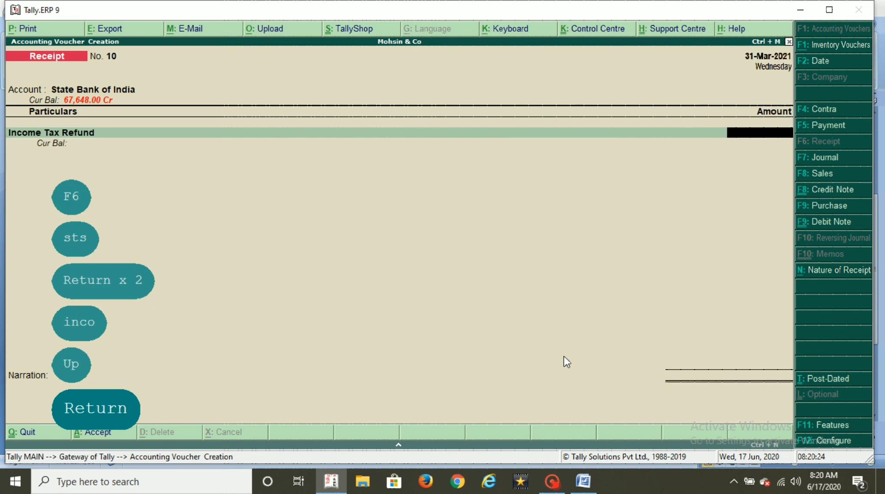
text(500)
key(Return)
key(Return)
key(Return)
key(Return)
key(Return)
key(Return)
key(Return)
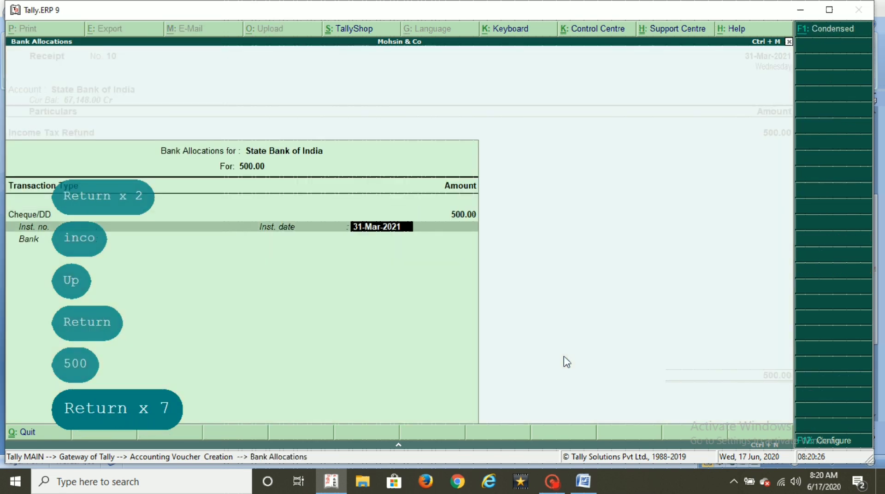
key(Return)
key(Return)
key(Return)
- Return to the Word list and highlight the Interest on PPF item
key(alt+Tab)
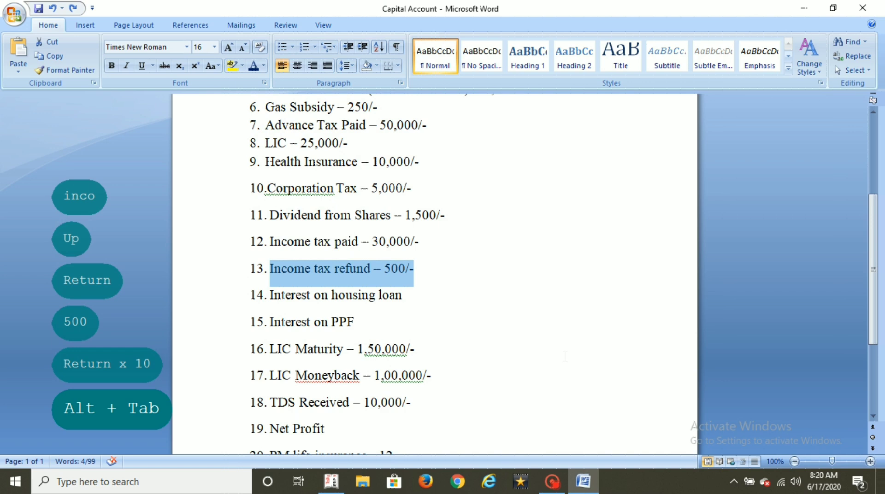
scroll(565, 356, down, 2)
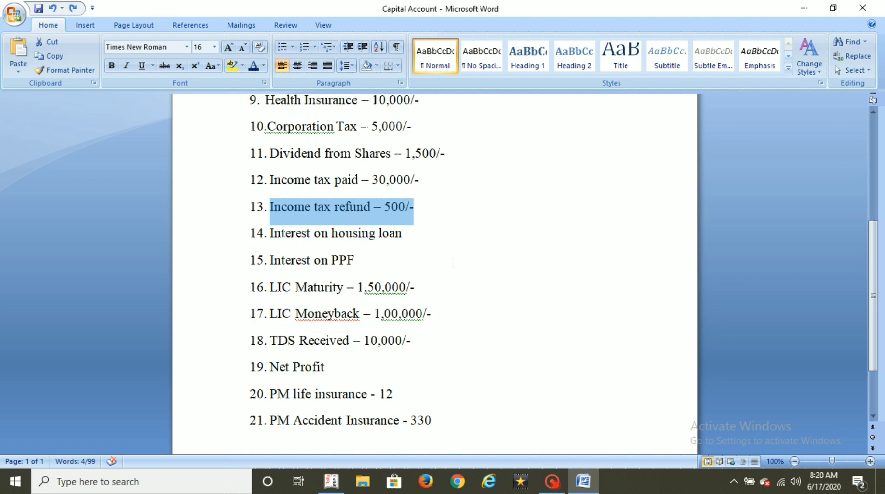
drag(272, 260, 355, 261)
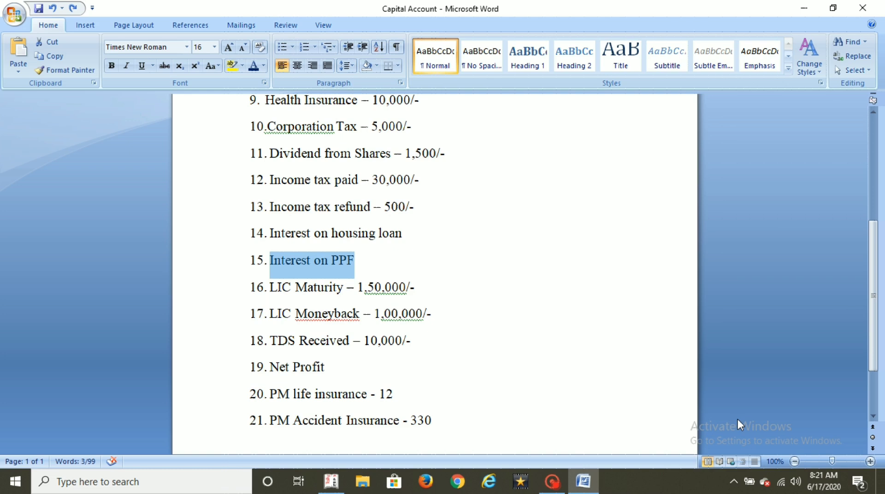
- Highlight the LIC Maturity item in the Word list, and set State Bank of India as the account of the new Tally receipt voucher
scroll(500, 317, down, 2)
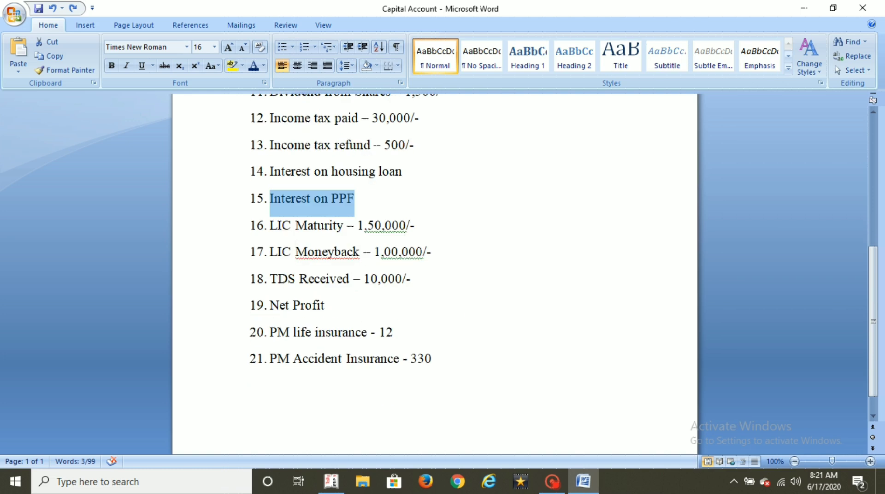
drag(270, 226, 476, 238)
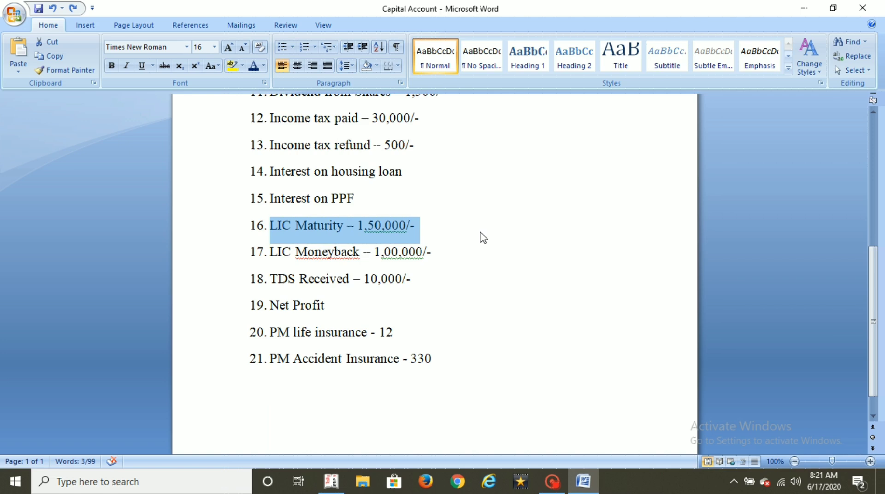
key(alt+Tab)
key(alt+Tab)
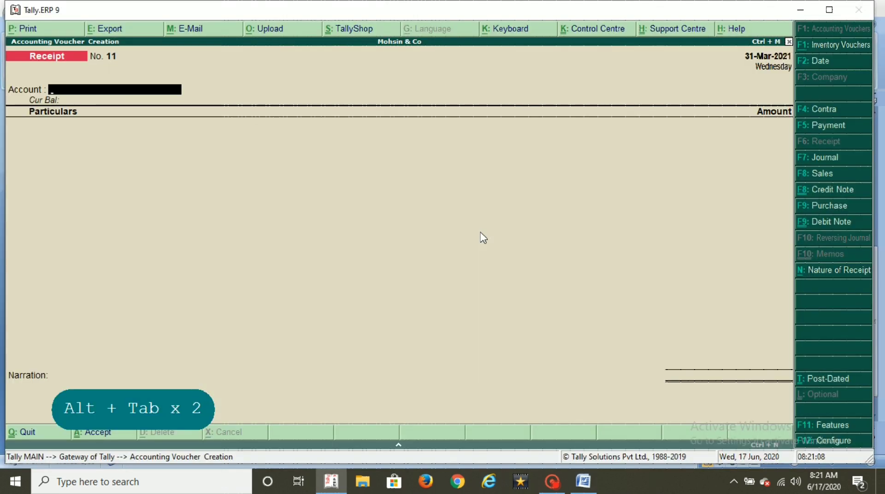
text(sts)
key(Return)
key(Return)
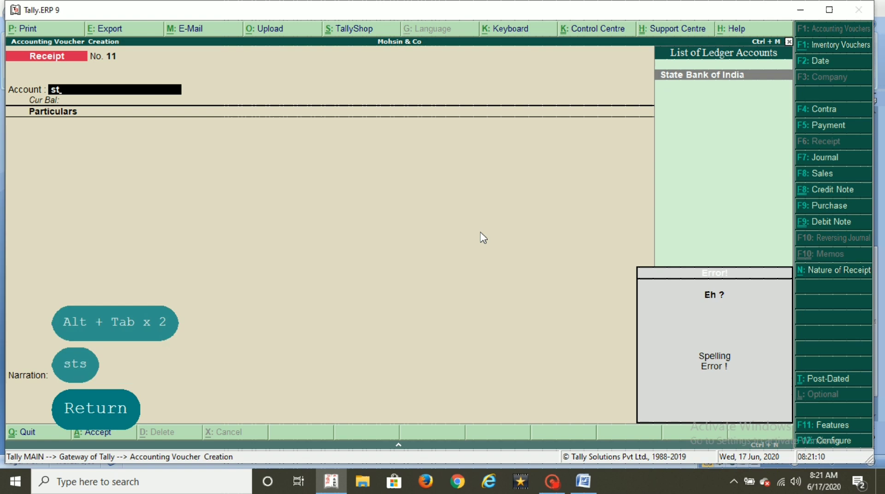
- Enter LIC Maturity with 150000, checking the amount in Word, and accept the receipt voucher without a narration
text(lic)
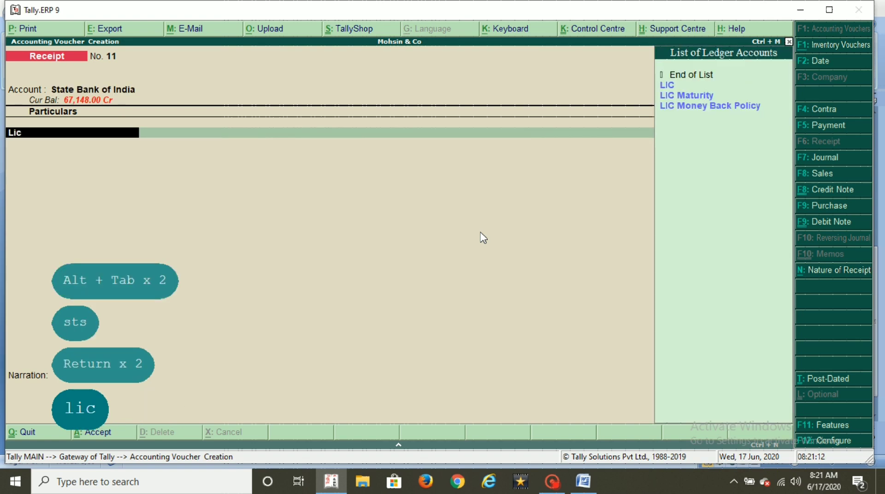
key(Up)
key(Up)
key(Return)
key(alt+Tab)
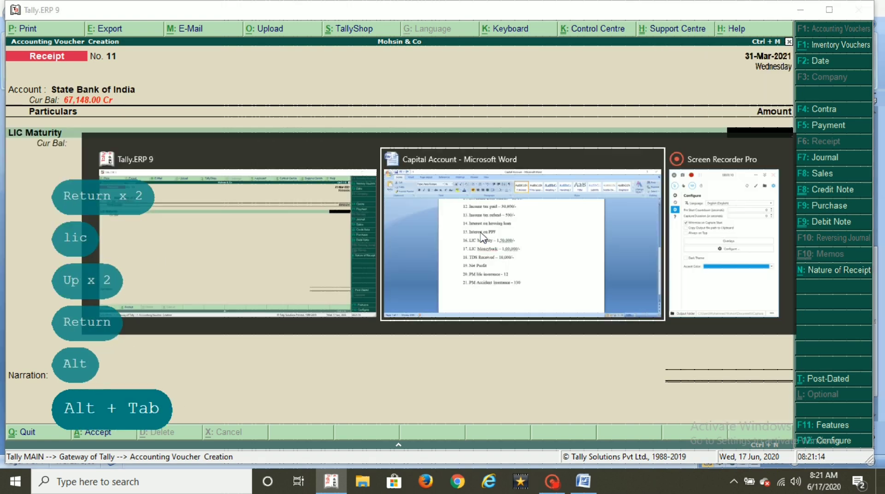
key(alt+Tab)
text(150000)
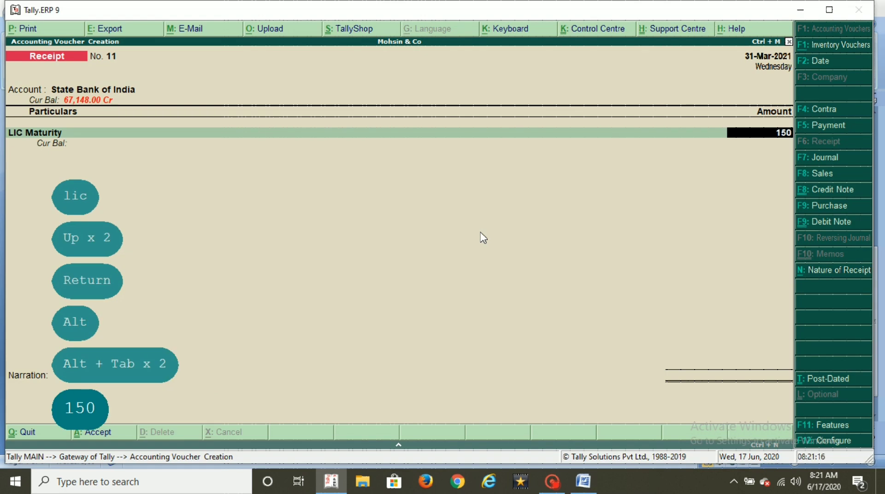
key(Return)
key(Return)
key(Return)
key(Return)
key(Return)
key(Return)
key(Return)
key(Return)
key(Return)
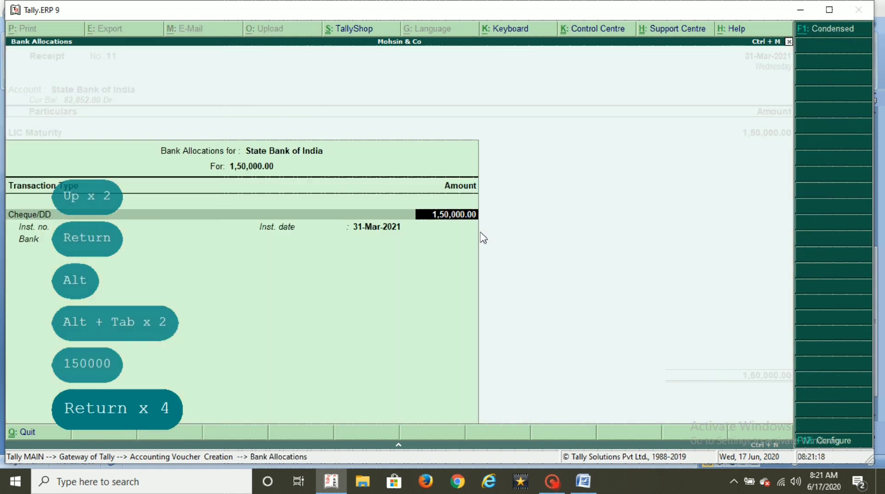
key(Return)
- Highlight the LIC Moneyback item in the Word list, and set State Bank of India as the account of the next Tally receipt voucher
key(alt+Tab)
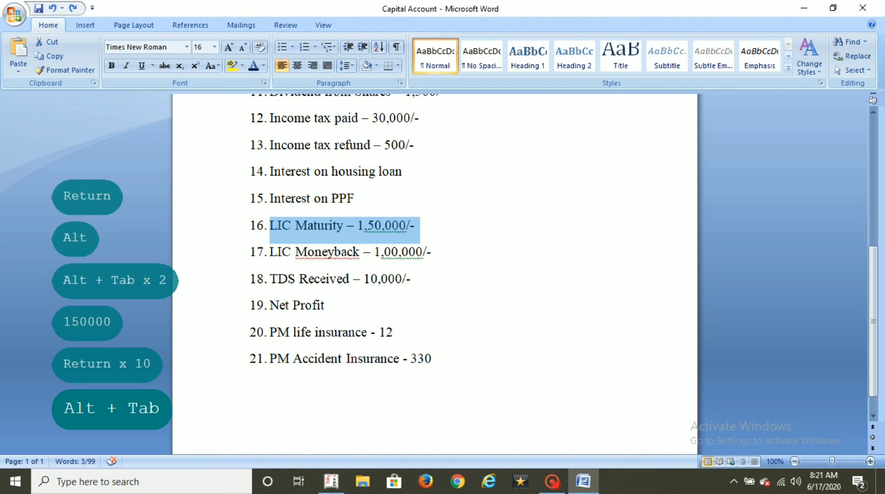
drag(272, 252, 443, 276)
drag(265, 251, 475, 273)
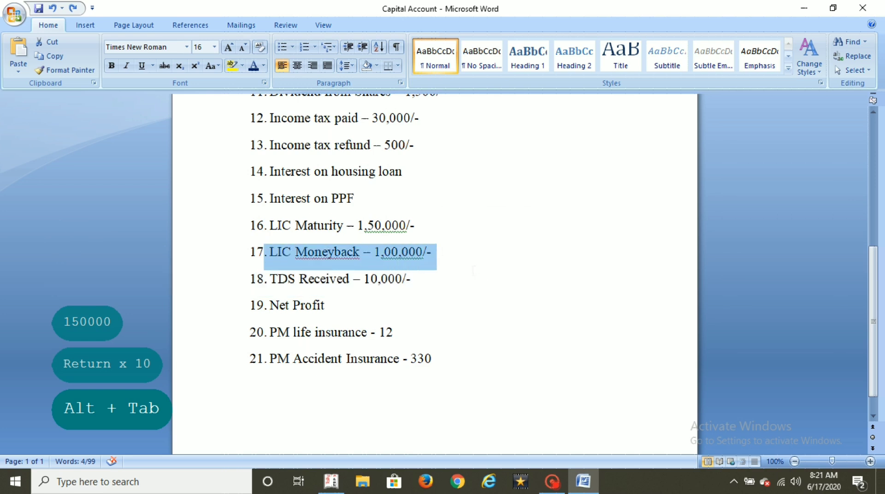
key(alt+Tab)
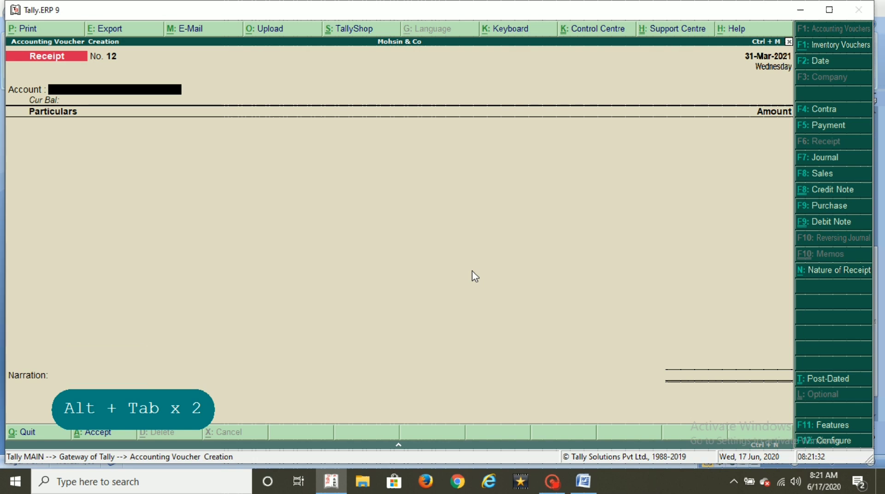
text(sts)
key(Return)
key(Return)
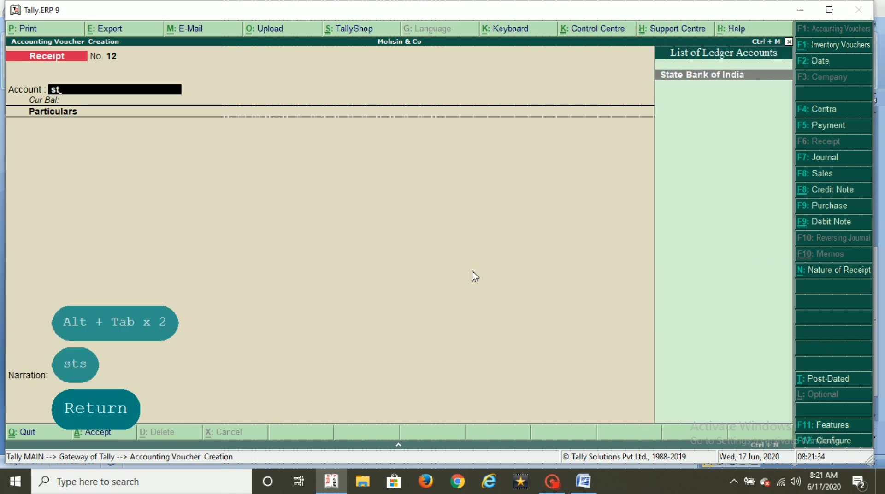
- Enter LIC Money Back Policy with 100000, checking the amount in Word, and accept the receipt voucher without a narration
text(lic)
key(Up)
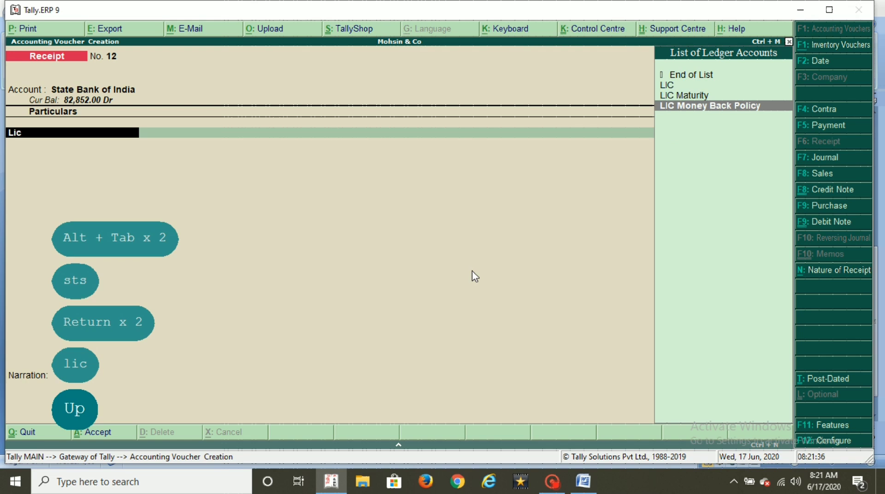
key(Return)
key(alt+Tab)
key(alt+Tab)
text(1,00,00)
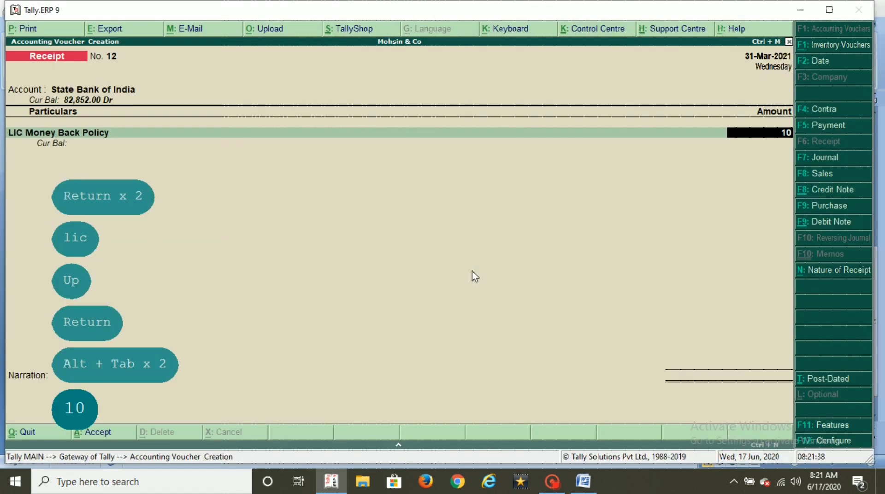
text(0)
key(Return)
key(Return)
key(Return)
key(Return)
key(Return)
key(Return)
key(Return)
key(Return)
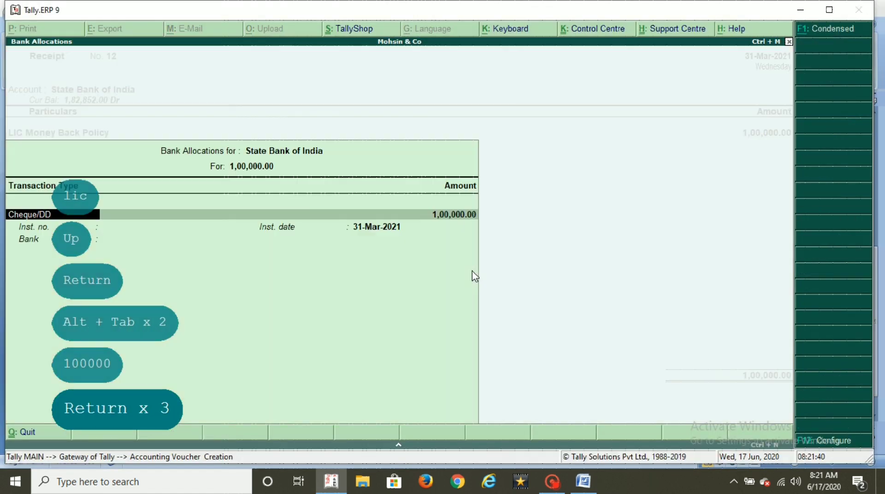
key(Return)
key(Return)
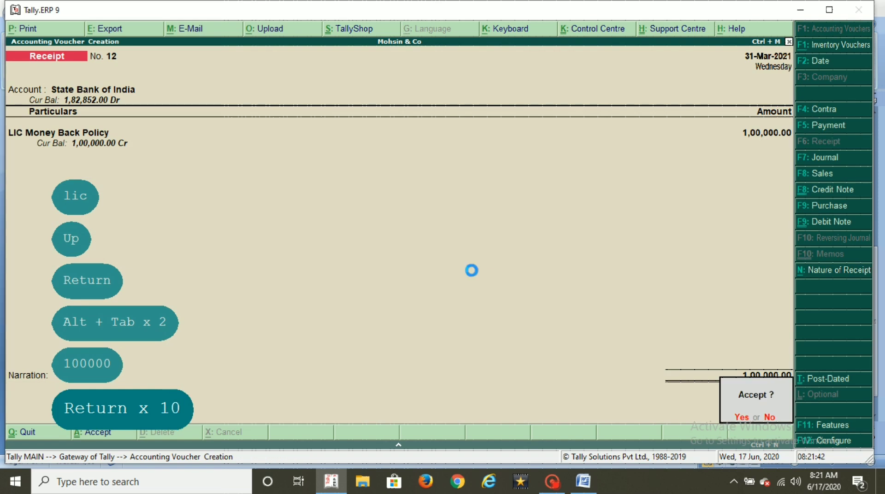
- Highlight the TDS Received item in the Word list and switch back to Tally
key(alt+Tab)
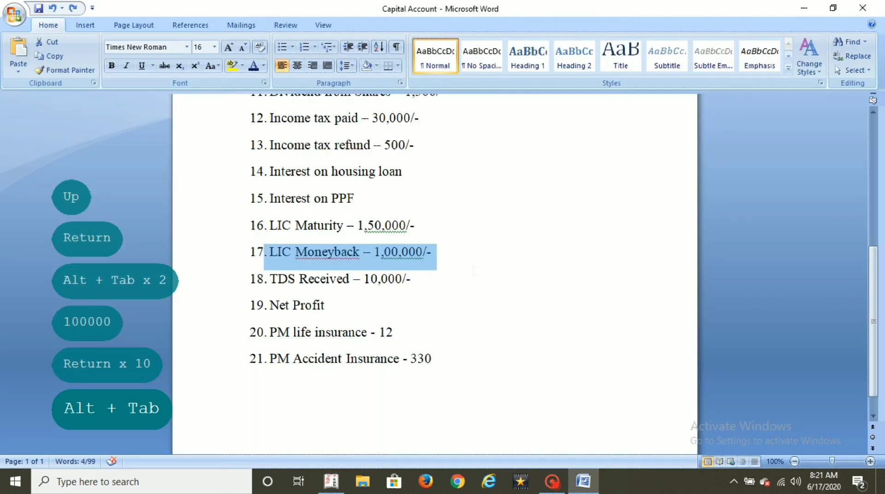
scroll(473, 272, down, 1)
drag(271, 251, 411, 252)
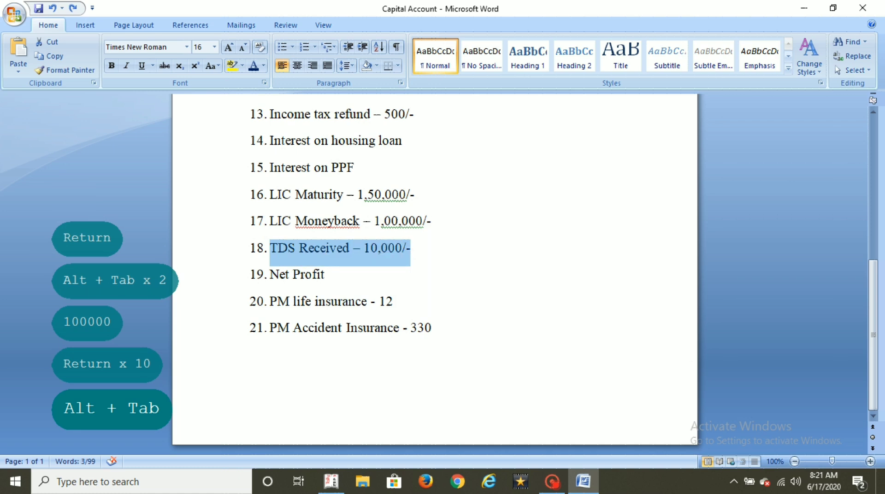
key(alt+Tab)
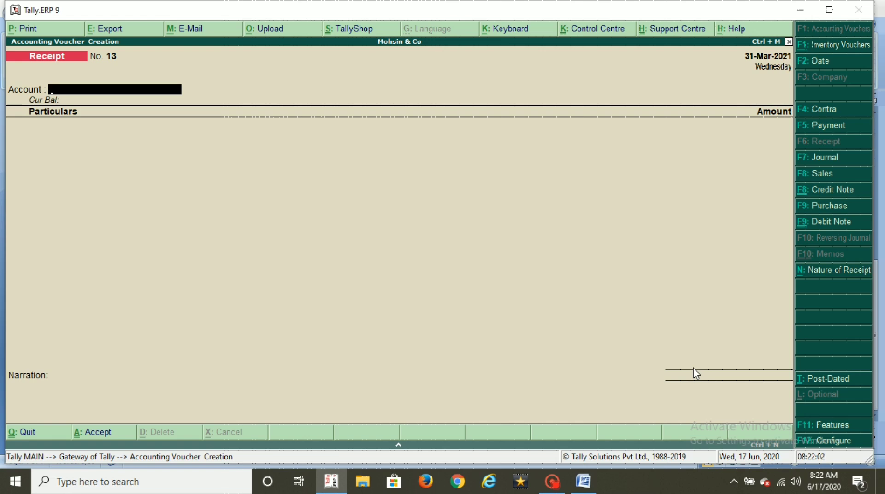
- Leave the blank receipt voucher and open the Indirect Incomes summary from the Profit & Loss account
key(Escape)
key(Escape)
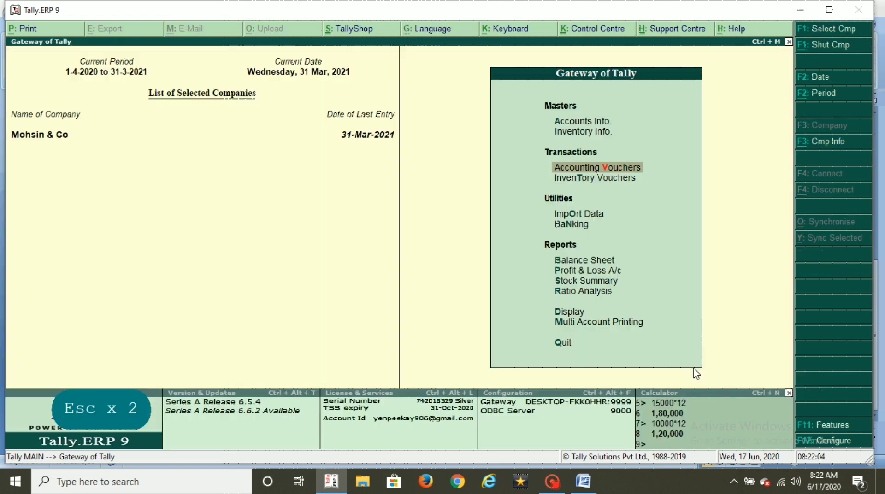
key(Up)
key(Up)
key(Up)
key(Up)
key(Up)
key(Up)
key(Up)
key(Up)
key(Return)
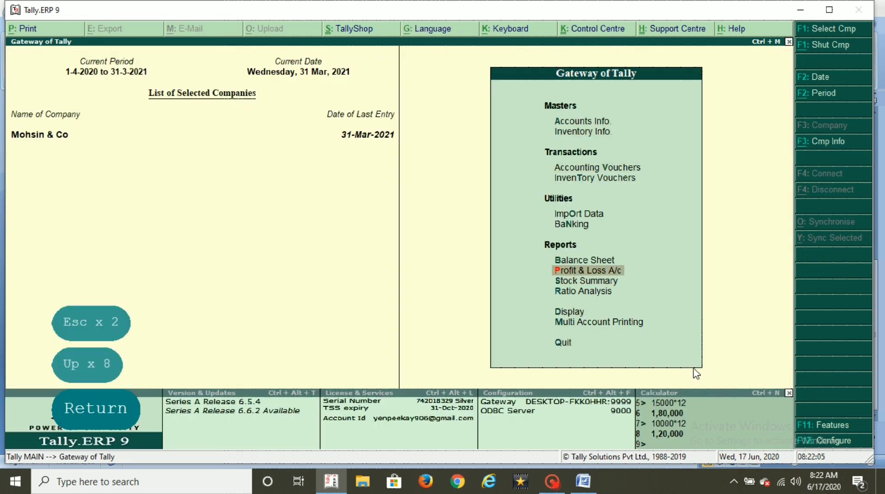
key(Right)
key(Down)
key(Down)
key(Down)
key(Return)
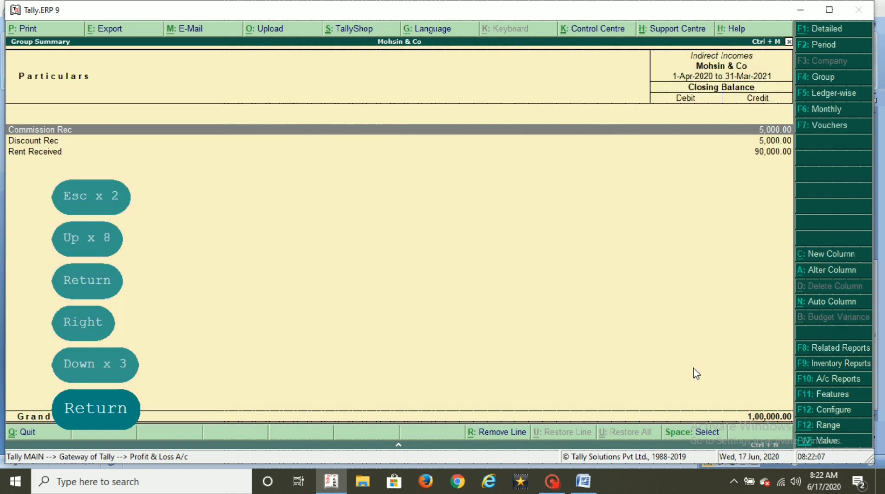
- Open the Rent Received ledger's receipt voucher for alteration
key(Down)
key(Down)
key(Return)
key(Return)
key(Return)
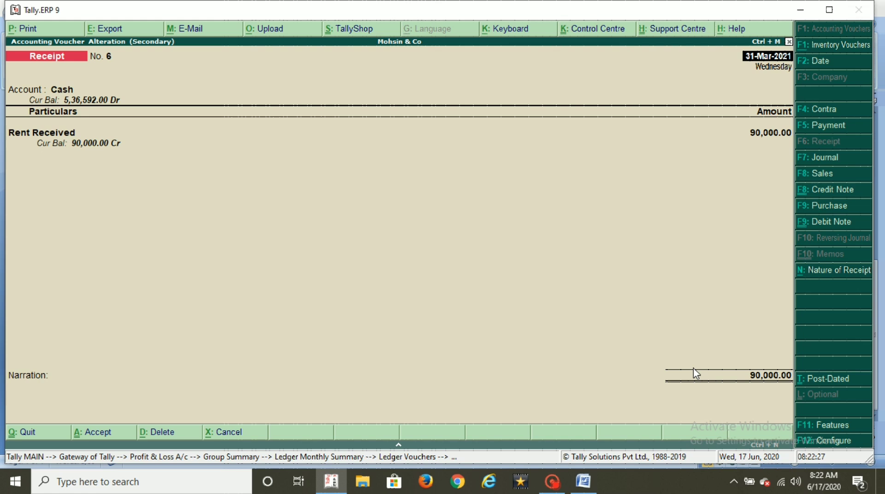
- Set the Rent Received amount in the receipt voucher to 100000
key(Return)
key(Return)
key(Return)
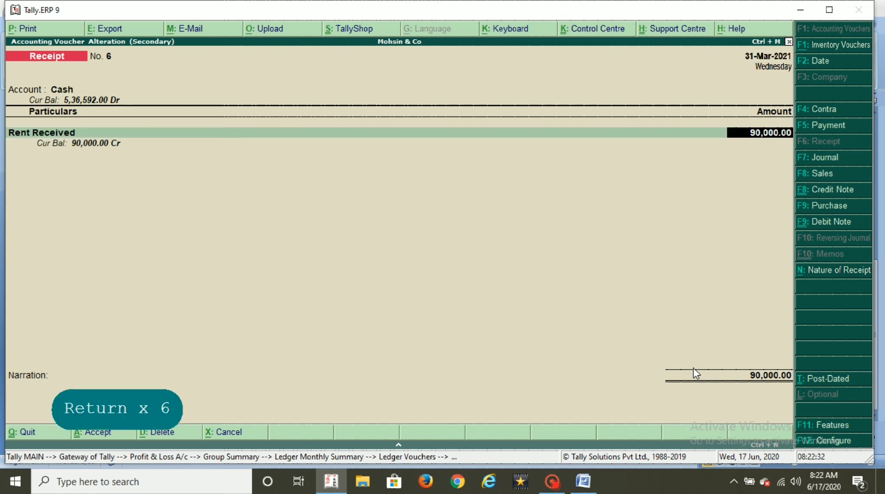
text(1)
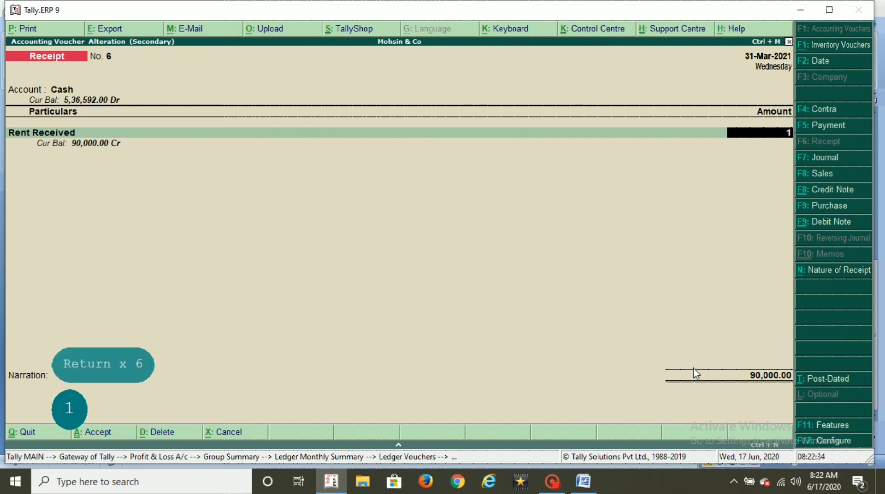
text(,00,0000000)
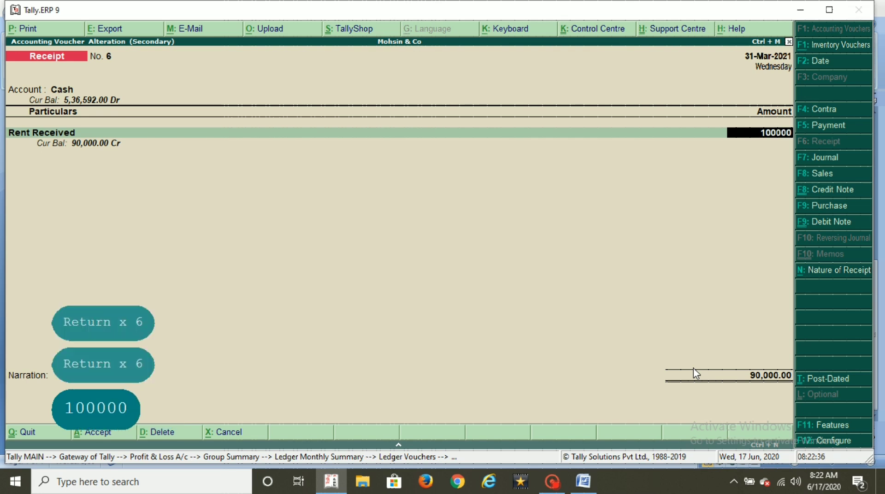
key(Return)
- Add TDS Received with -10000 to the rent receipt voucher and accept it without a narration
text(tdsr)
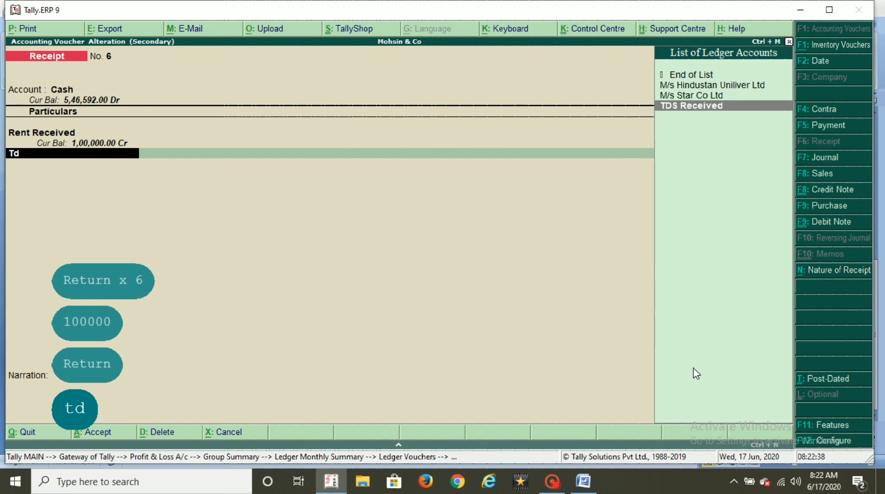
key(Return)
text(-)10,0)
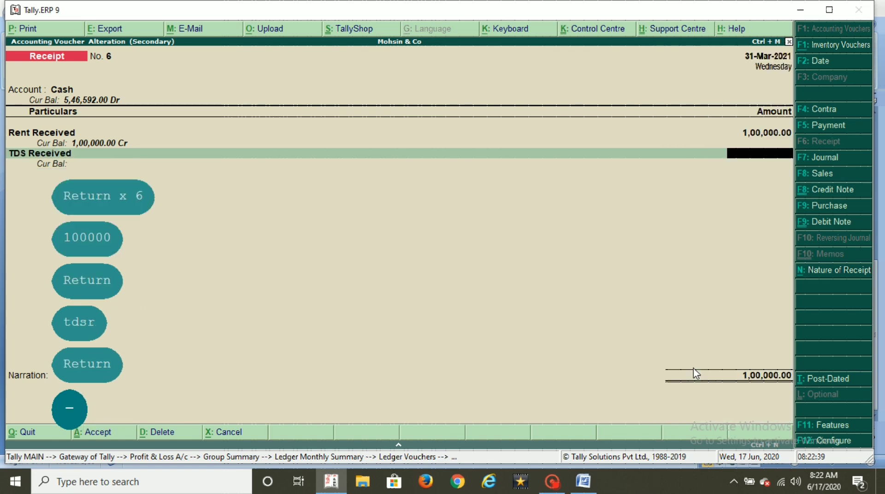
text(0000)
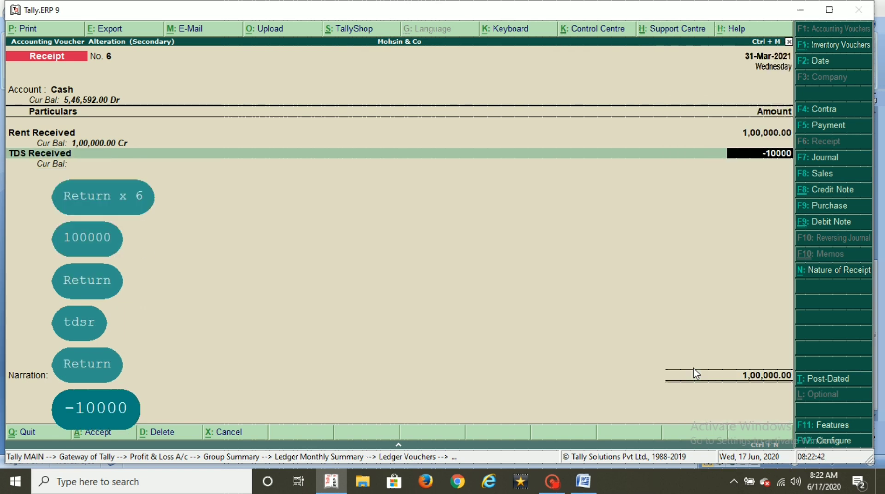
key(Return)
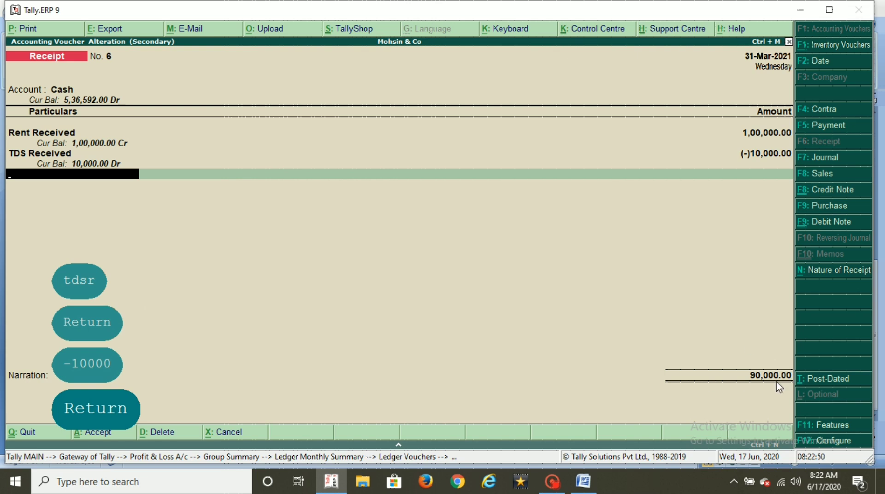
key(Return)
key(Return)
key(Return)
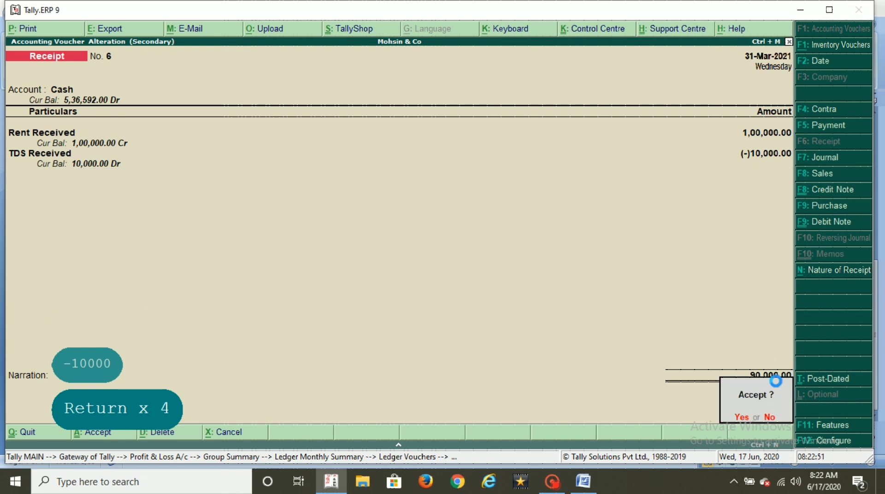
- Close the income ledger and Profit & Loss reports, and open the Balance Sheet
key(Escape)
key(Escape)
key(Escape)
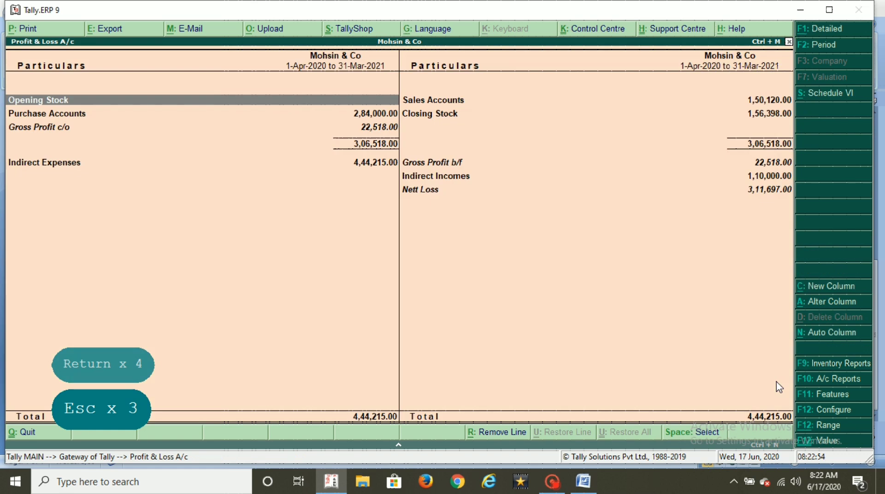
key(Escape)
key(Up)
key(Return)
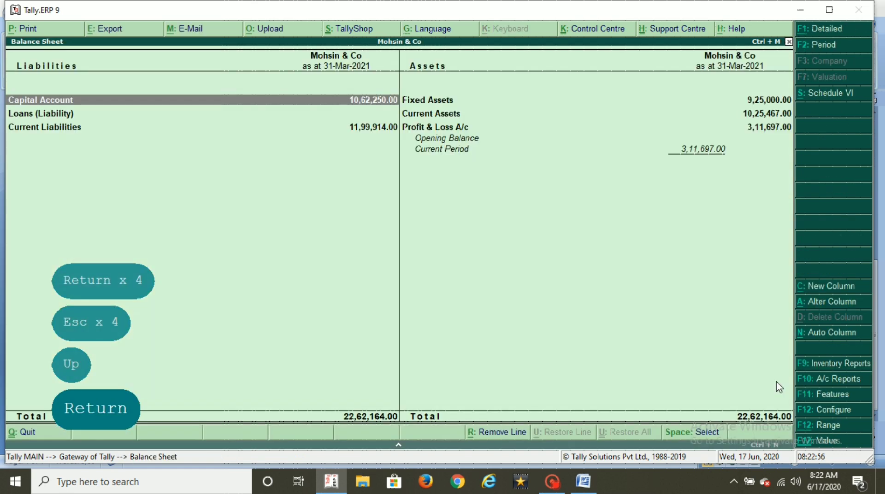
- Examine the TDS Received ledger's vouchers in the Capital Account group, and return to the group summary
key(Return)
key(Down)
key(Down)
key(Down)
key(Down)
key(Down)
key(Down)
key(Down)
key(Down)
key(Down)
key(Down)
key(Down)
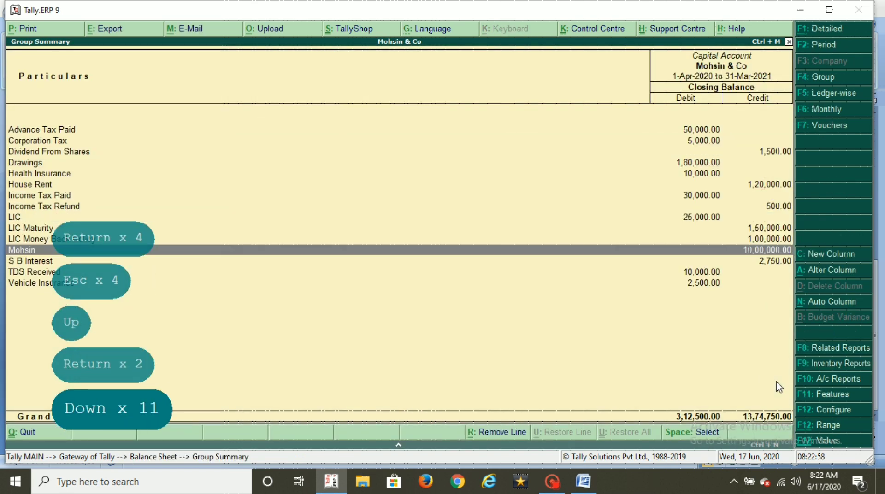
key(Down)
key(Down)
key(Return)
key(Return)
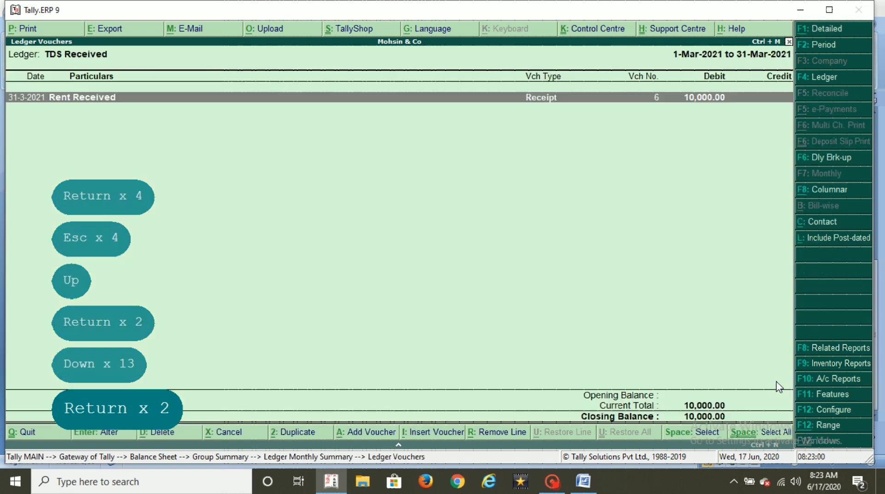
key(Escape)
key(Escape)
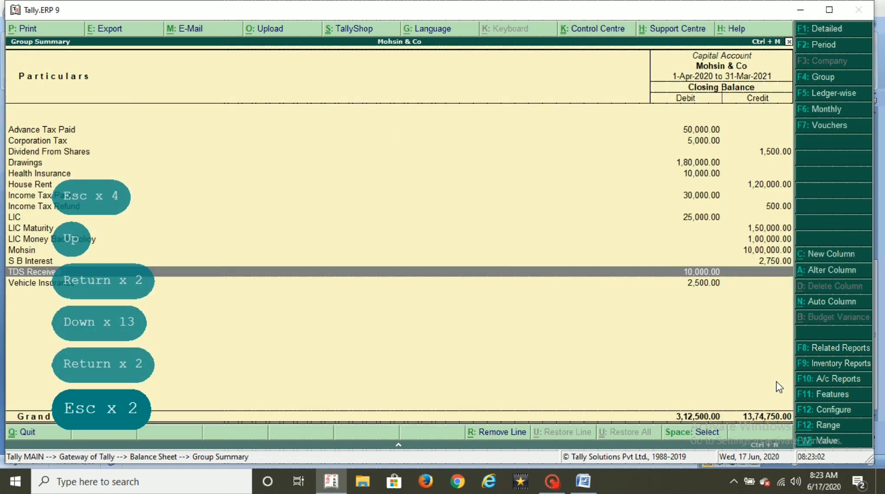
- Close the Balance Sheet reports and open accounting voucher entry
key(Escape)
key(Escape)
key(Up)
key(Up)
key(Up)
key(Up)
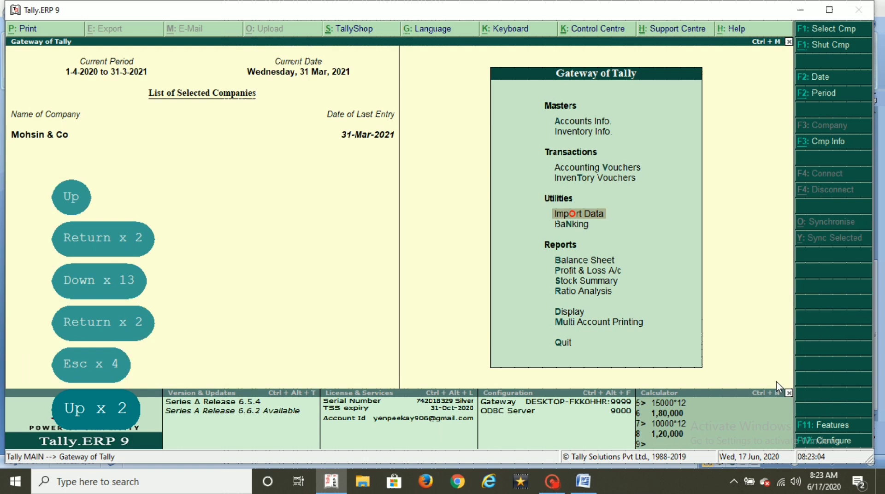
key(Return)
- Highlight Net Profit in the Word list, and after it the PM life insurance and PM Accident Insurance items, then return to Tally
key(alt+Tab)
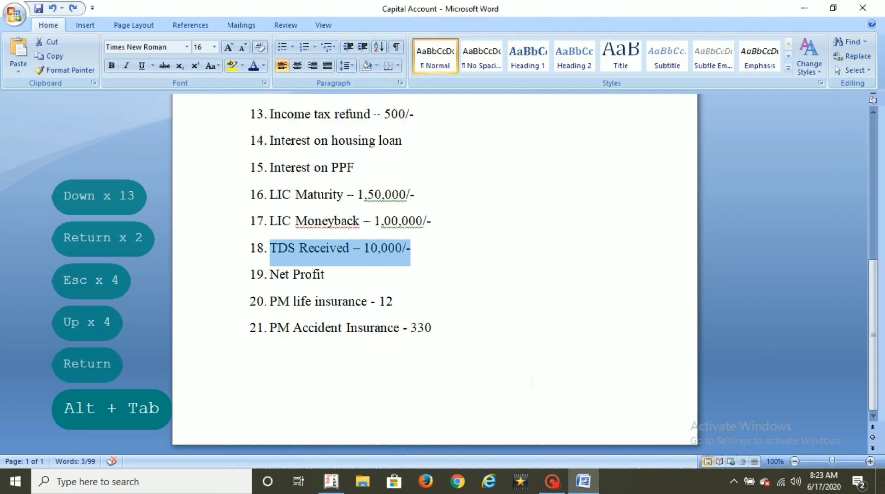
drag(271, 274, 315, 277)
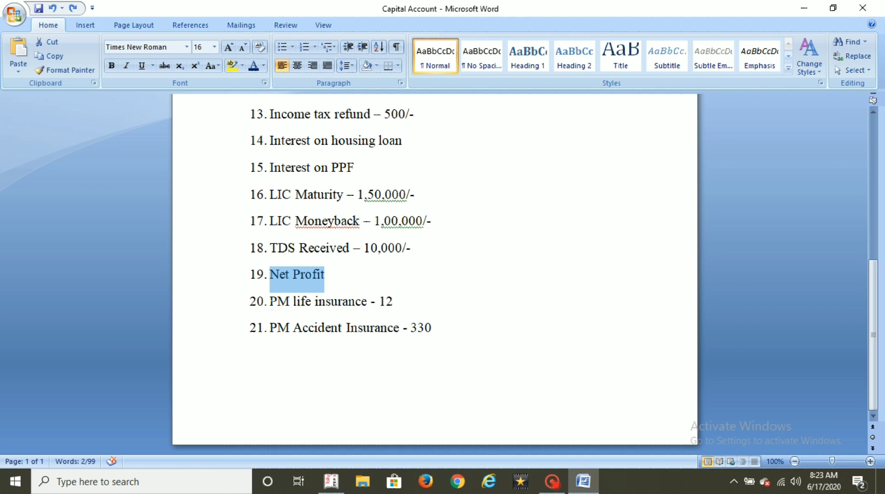
drag(270, 302, 436, 330)
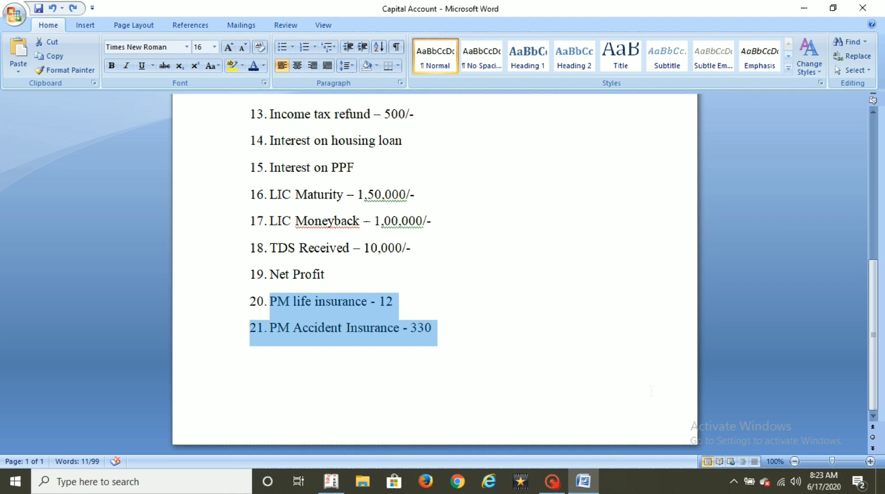
key(alt+Tab)
key(alt+Tab)
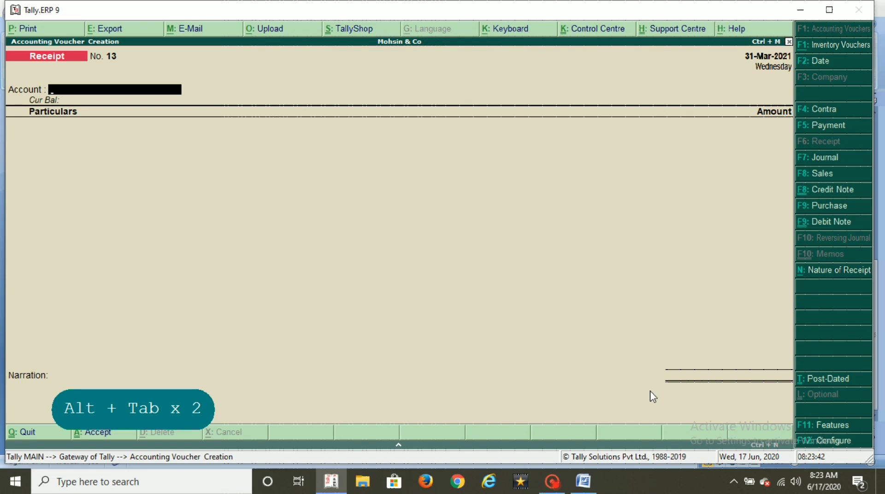
- Start a payment voucher with State Bank of India as its account
key(F5)
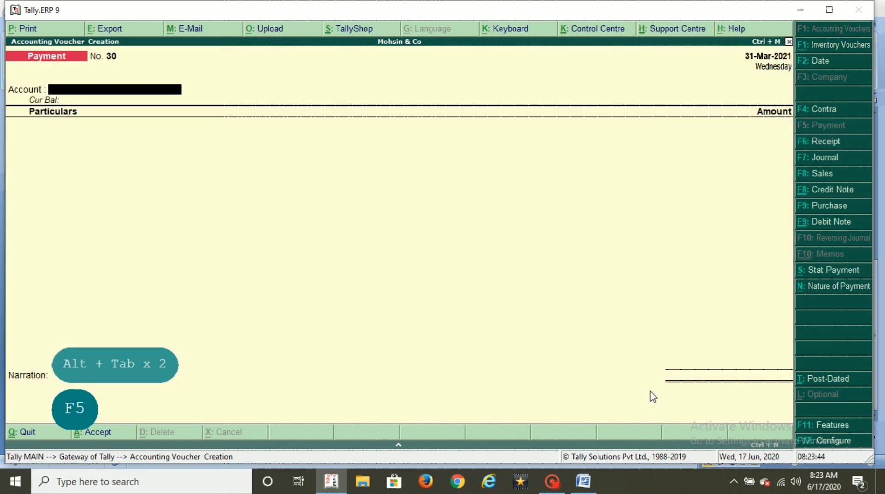
text(sts)
key(Return)
key(Return)
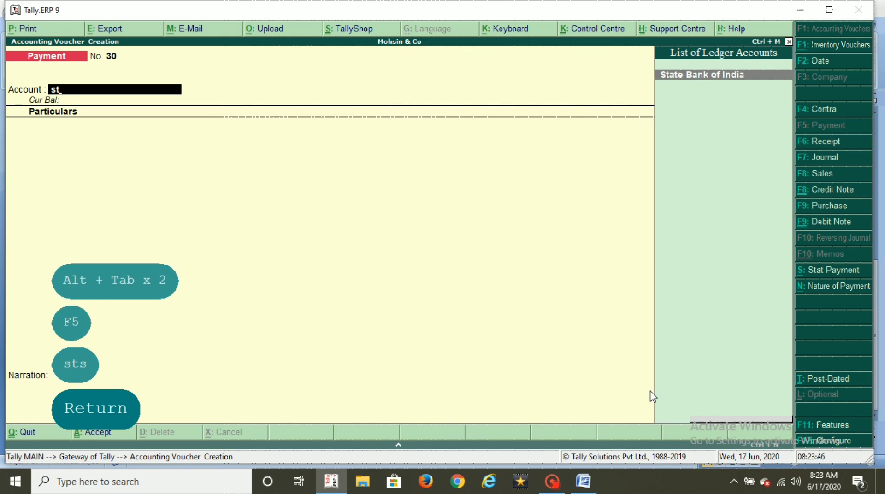
- Enter PM Life Insurance with 12 and accept the payment voucher without a narration
text(pm)
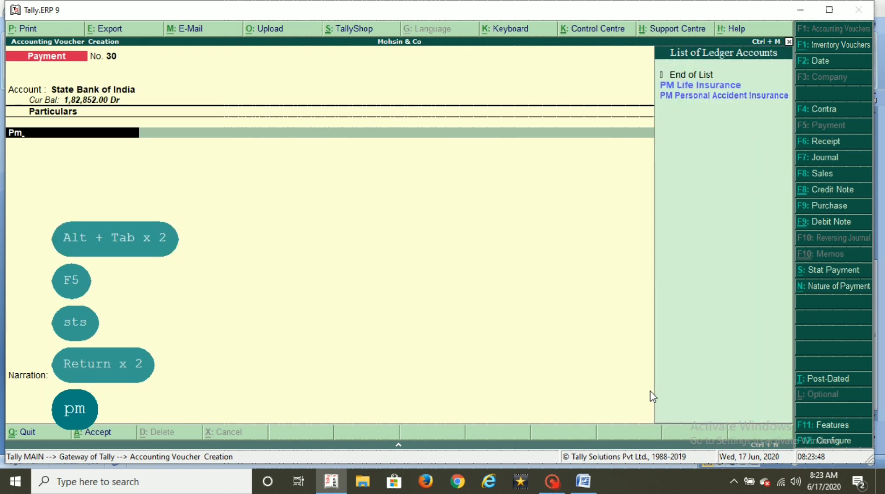
key(Down)
key(Return)
text(12)
key(Return)
key(Return)
key(Return)
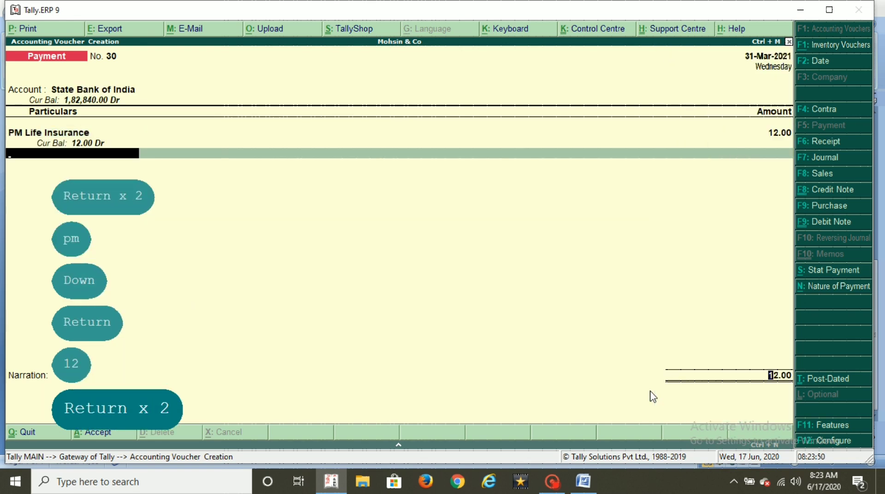
key(Return)
key(Return)
key(Return)
key(Return)
key(Return)
key(Return)
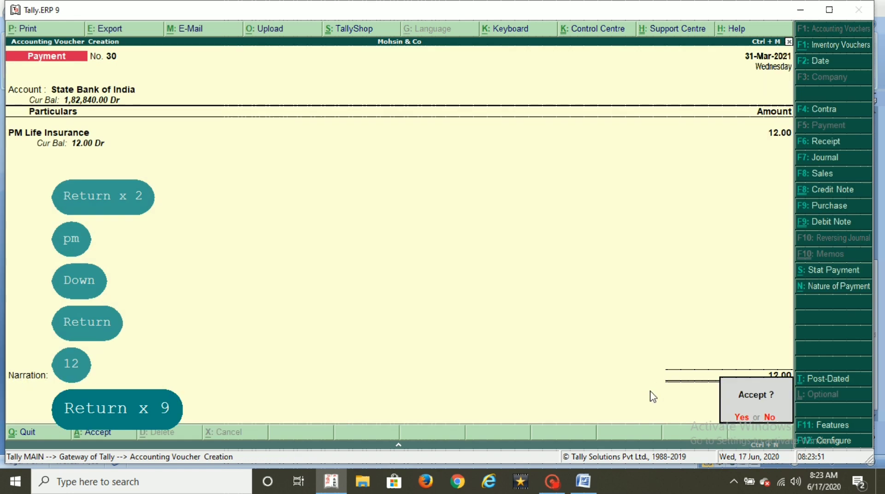
- Set State Bank of India as the account of the next payment voucher, with PM Personal Accident Insurance as its particular
text(sts)
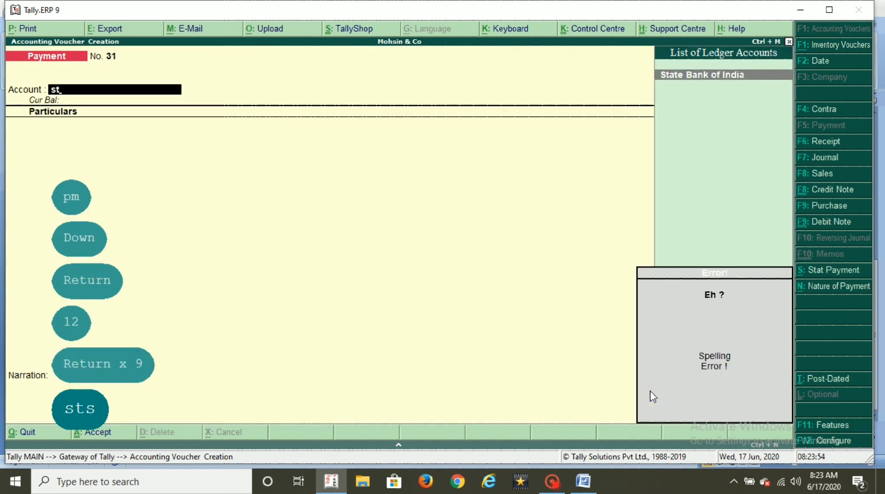
key(Return)
key(Return)
text(pm)
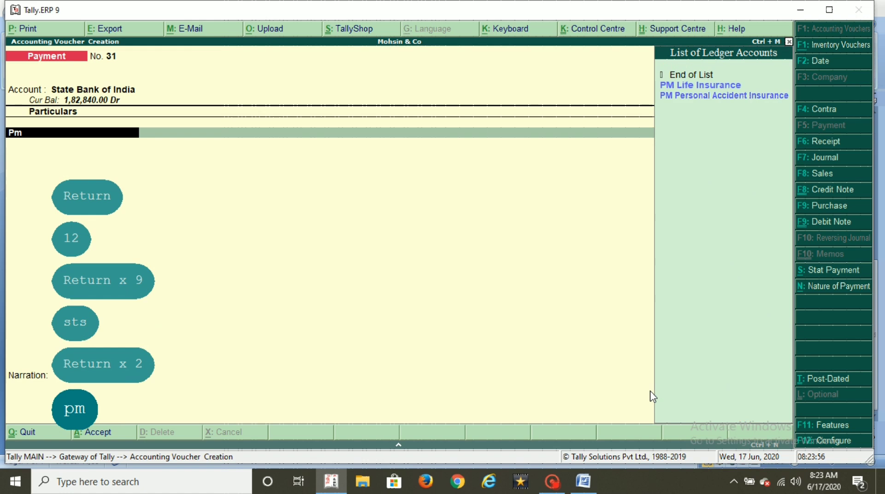
key(Up)
key(Return)
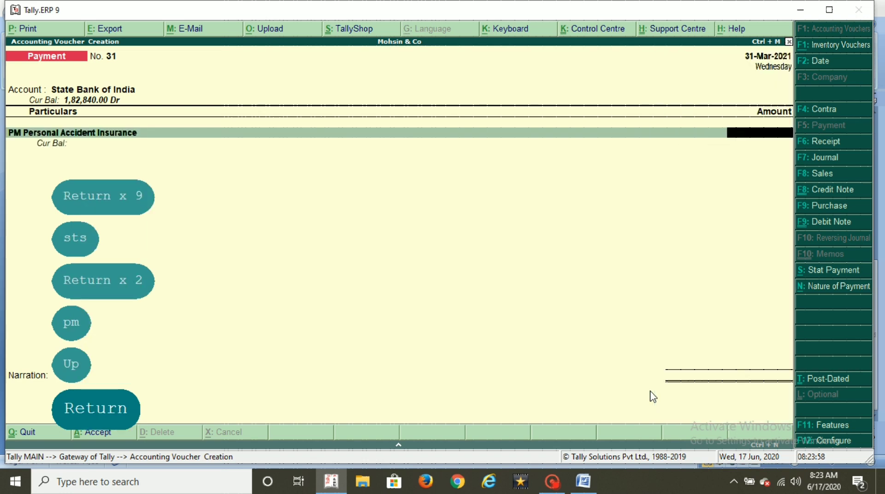
- Enter 330 for the accident insurance, keep the default bank allocation, and accept the payment voucher without a narration
text(330)
key(Return)
key(Return)
key(Return)
key(Return)
key(Return)
key(Return)
key(Return)
key(Return)
key(Return)
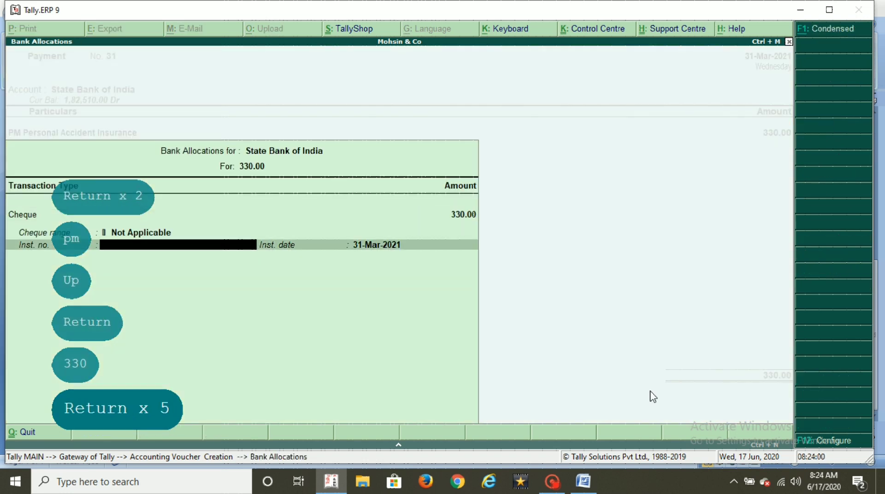
- Clear the highlight in the Word list, review its earlier items, and switch back to Tally
key(alt+Tab)
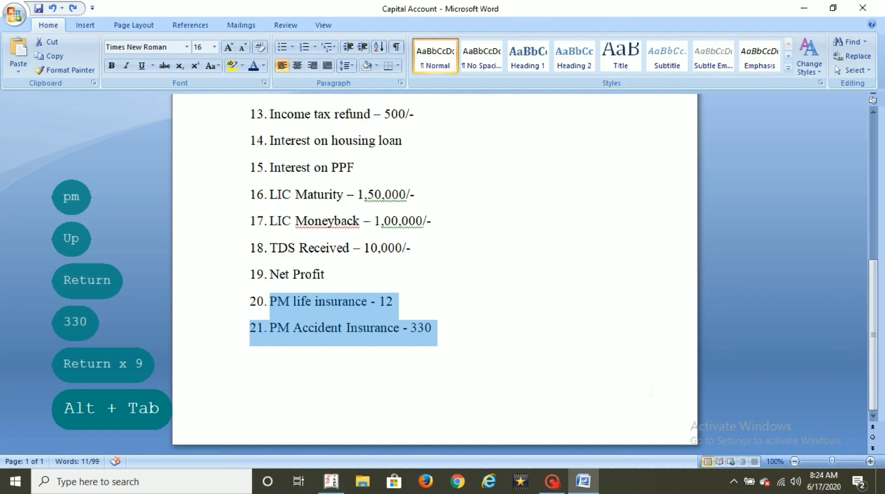
click(525, 351)
scroll(526, 350, up, 5)
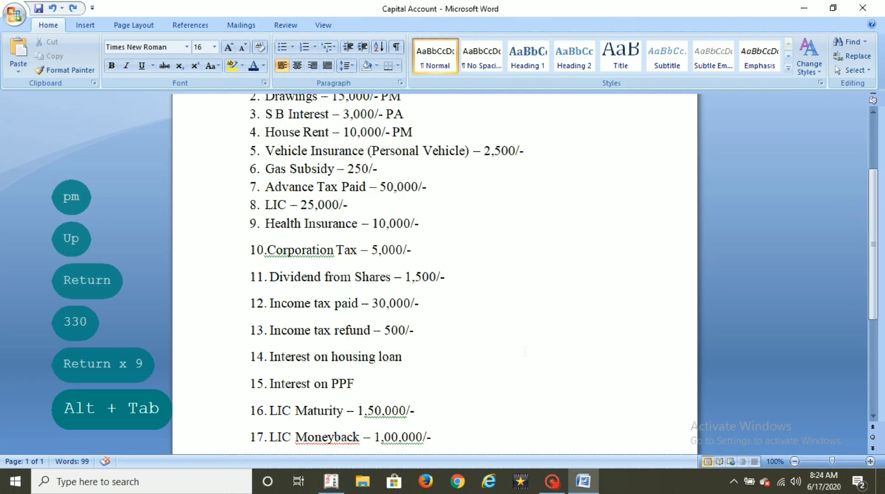
key(alt+Tab)
- Quit voucher entry, examine the Capital Account group summary from the Balance Sheet, and return to the Balance Sheet
key(Escape)
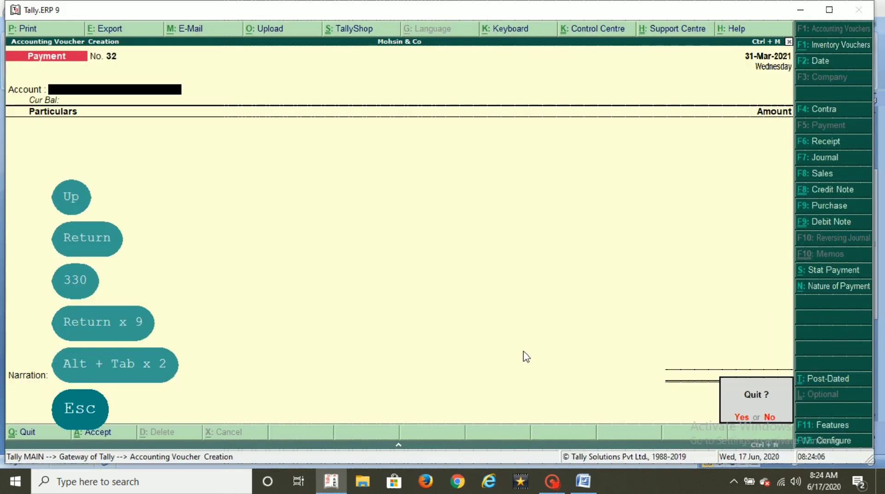
key(Escape)
key(Down)
key(Down)
key(Down)
key(Down)
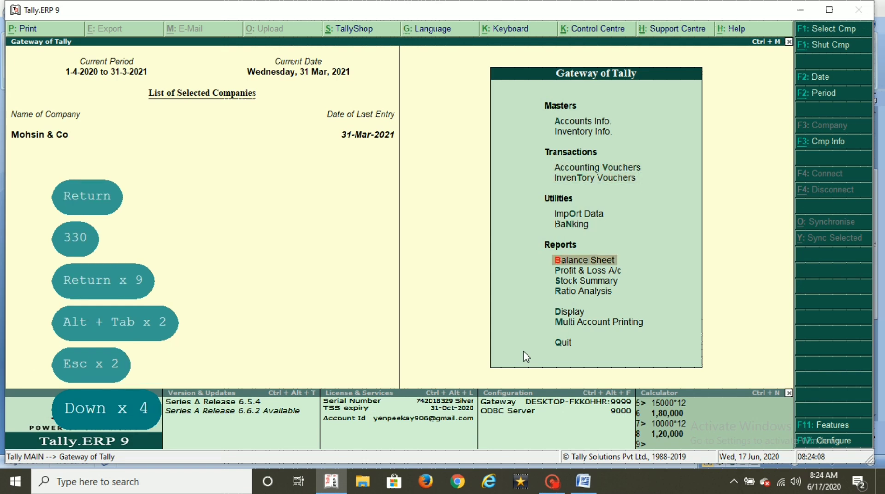
key(Return)
key(Return)
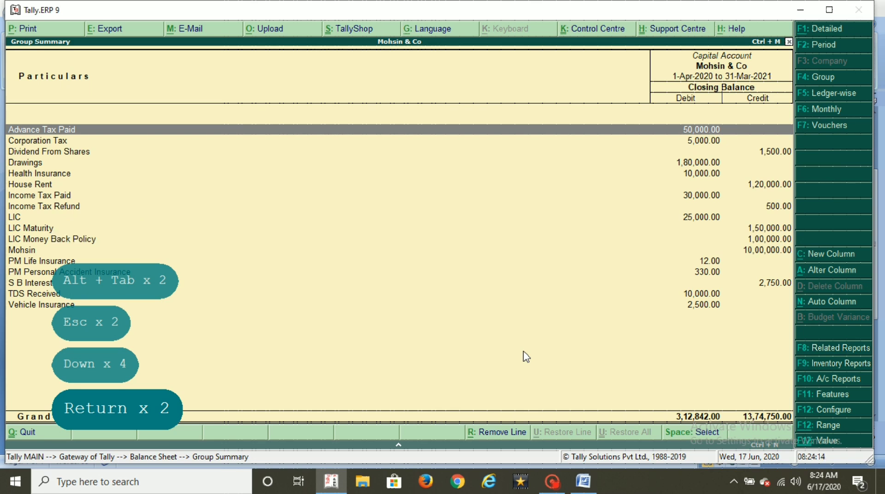
key(Escape)
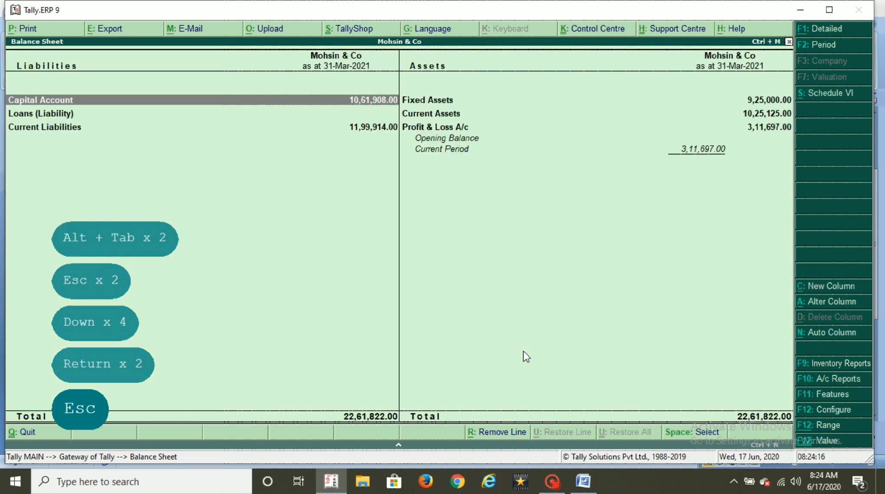